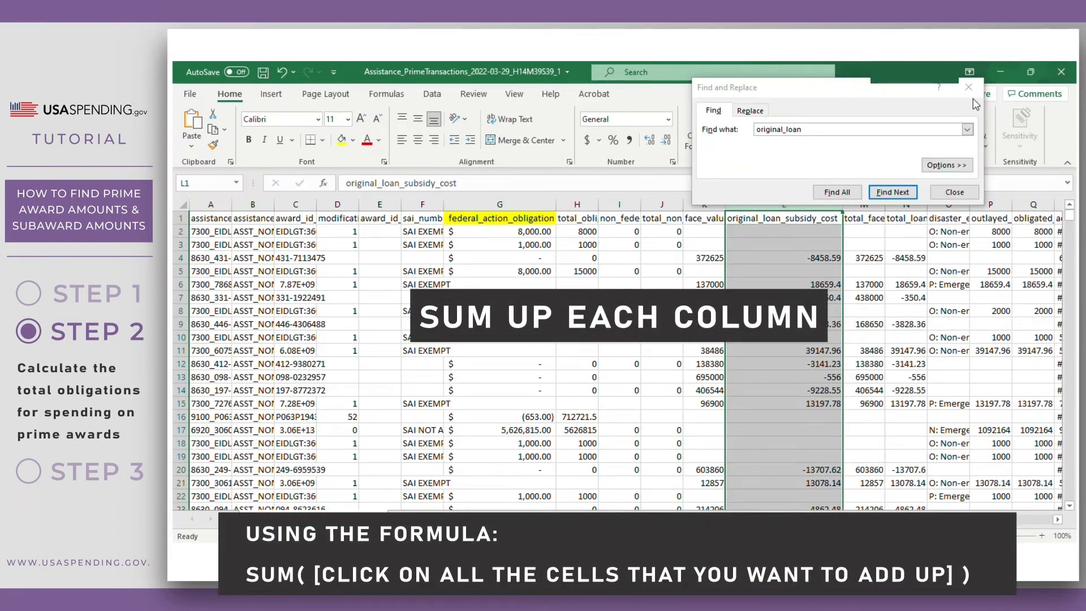
# - Format column L (original_loan_subsidy_cost) as Accounting and fill its L1 header yellow
pyautogui.click(969, 88)
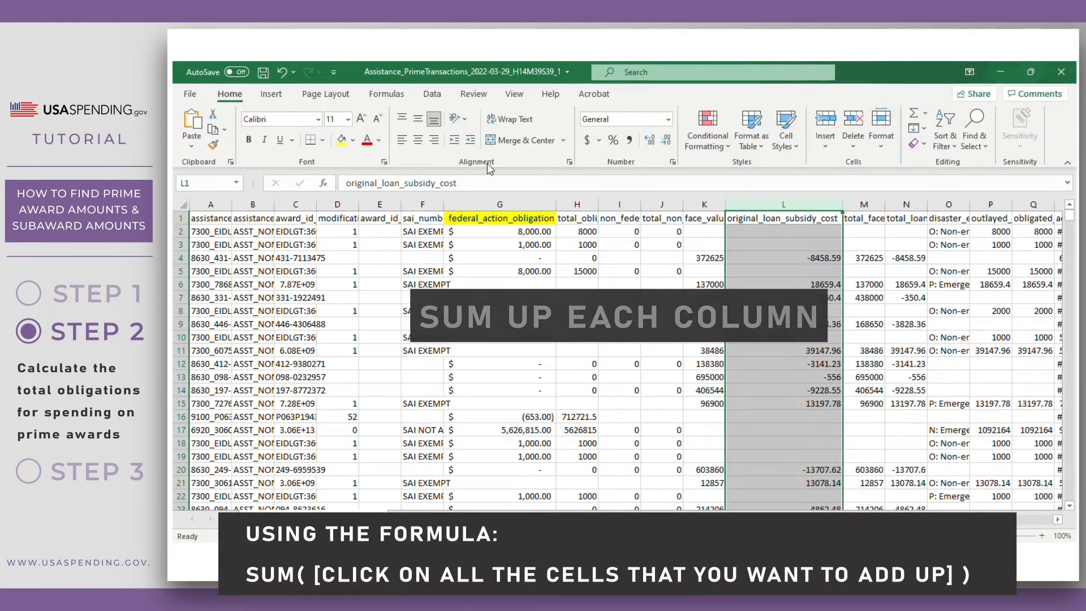
pyautogui.click(587, 140)
pyautogui.click(811, 219)
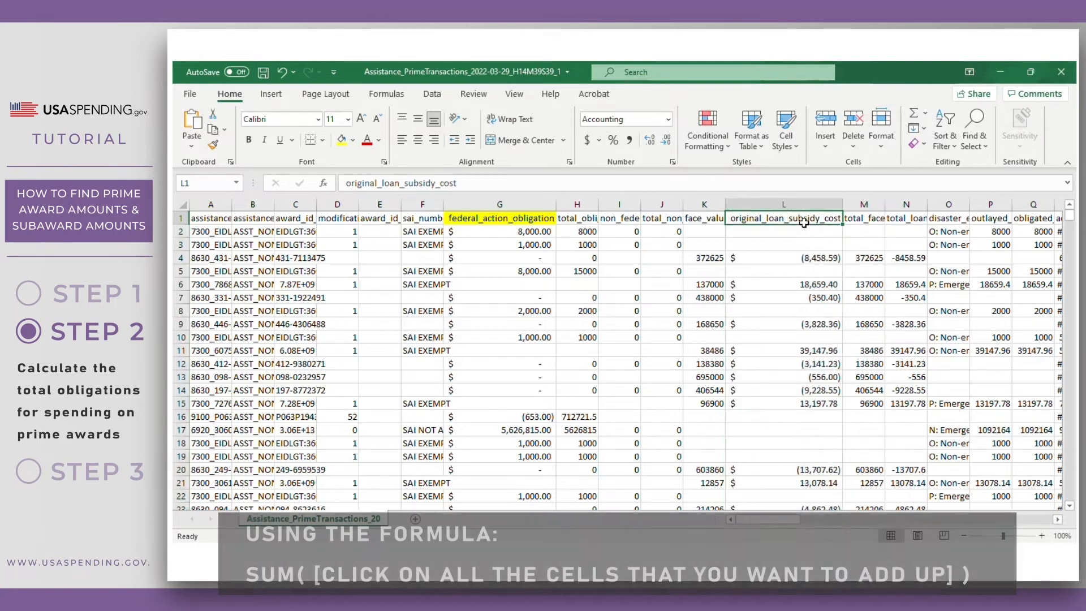
pyautogui.click(342, 142)
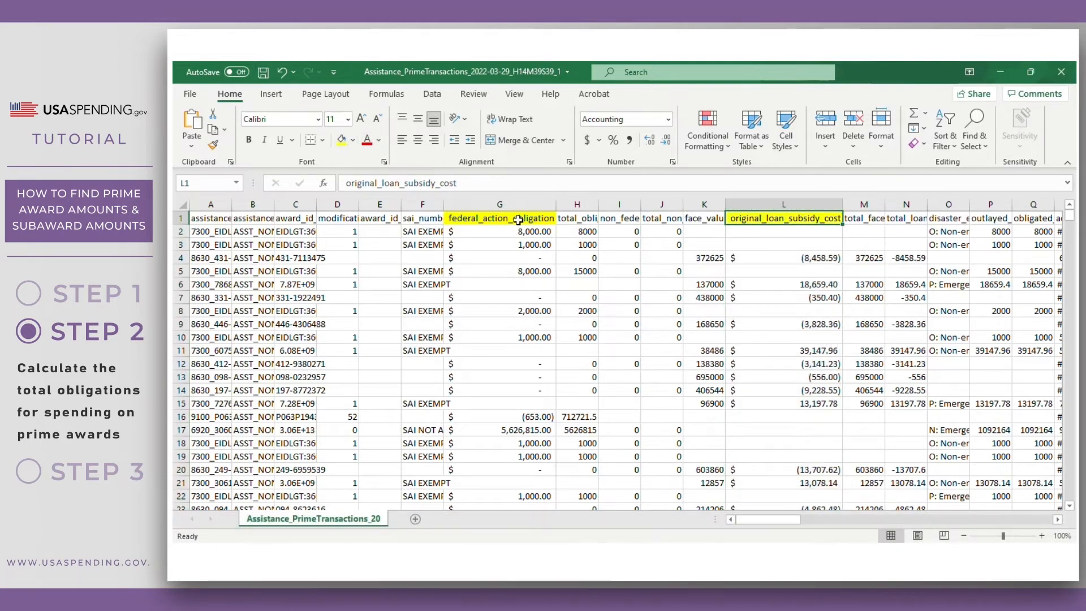
# - Scroll down to the last data rows of the sheet
pyautogui.click(530, 218)
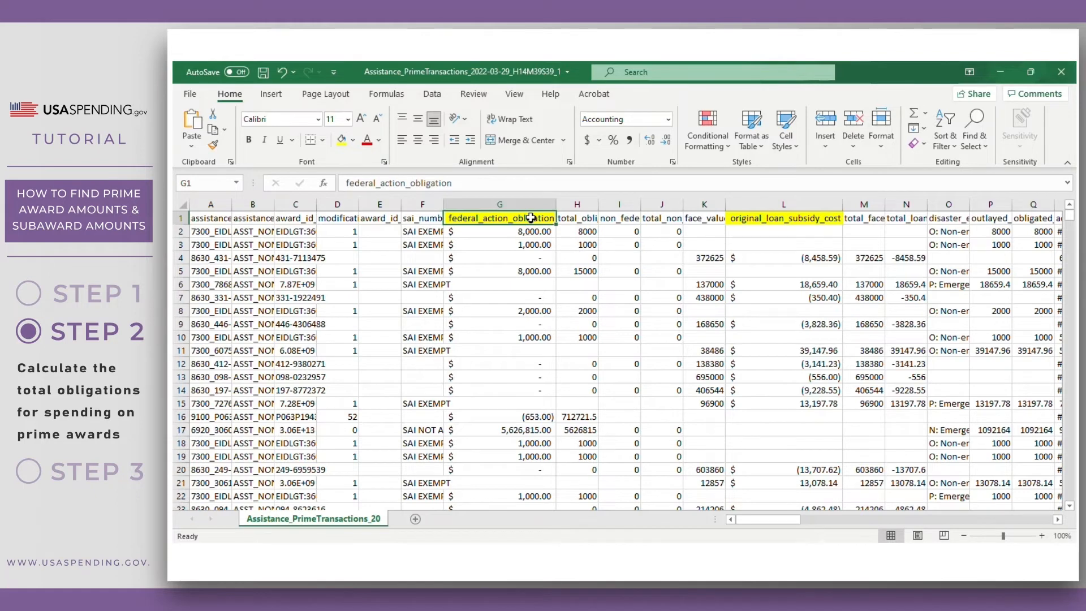
pyautogui.moveTo(1073, 214); pyautogui.dragTo(1061, 516)
pyautogui.scroll(-2, 570, 449)
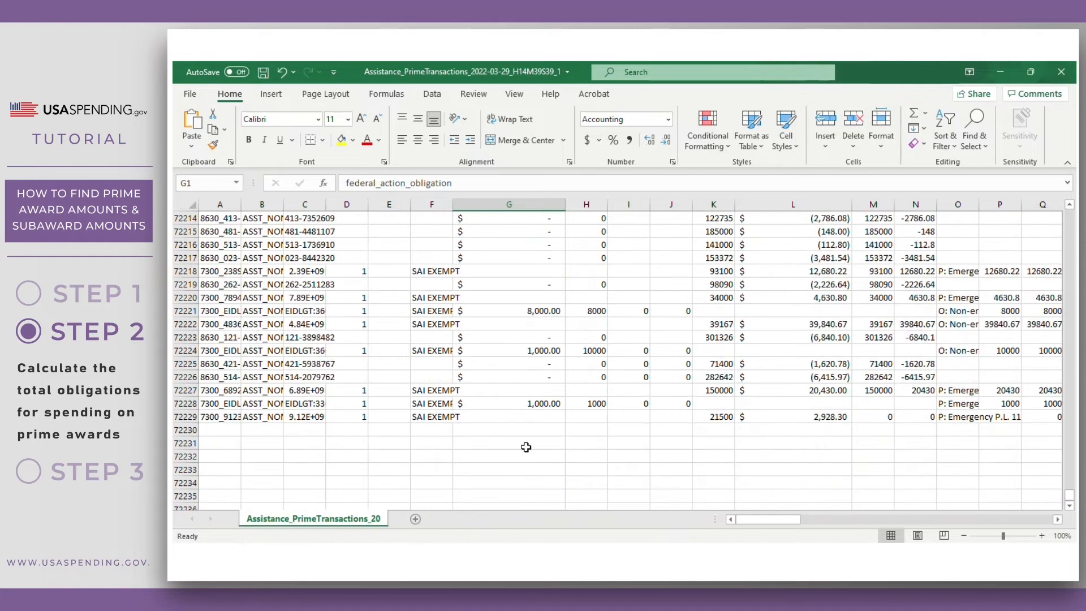
# - Enter =SUM(G2:G72229) in G72231 and highlight the total yellow
pyautogui.click(476, 441)
pyautogui.write('=sum(')
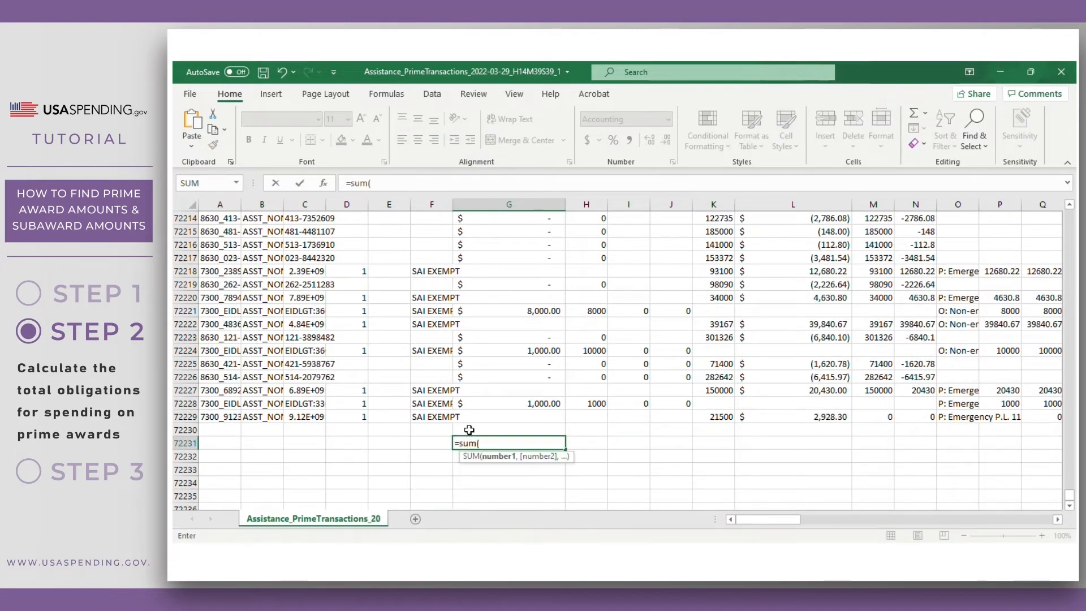
pyautogui.click(471, 418)
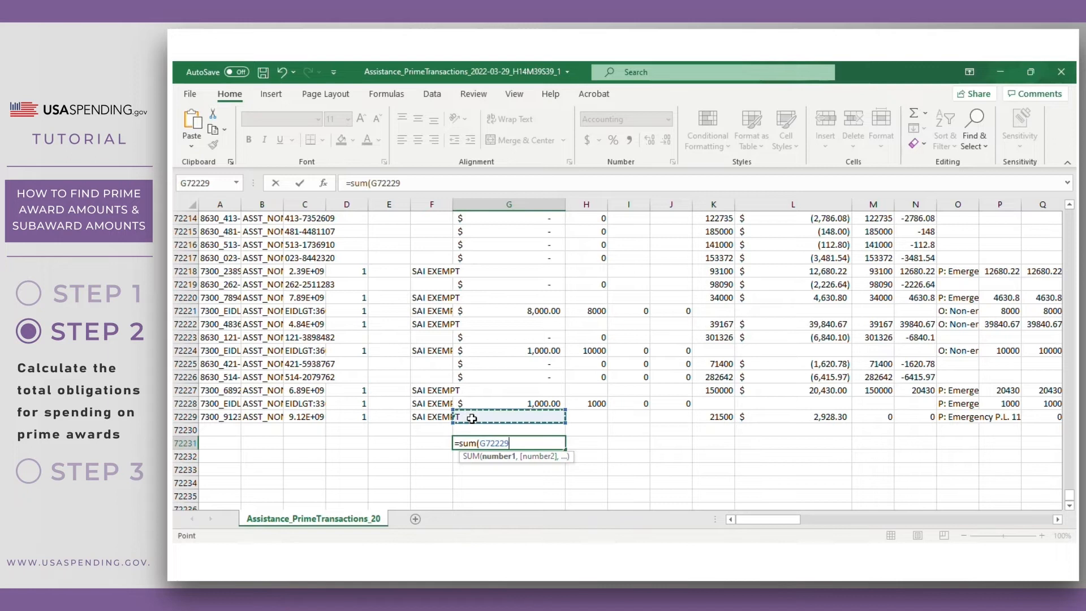
pyautogui.moveTo(1070, 497); pyautogui.dragTo(1069, 214)
pyautogui.keyDown('shift'); pyautogui.click(492, 234); pyautogui.keyUp('shift')
pyautogui.press('Tab')
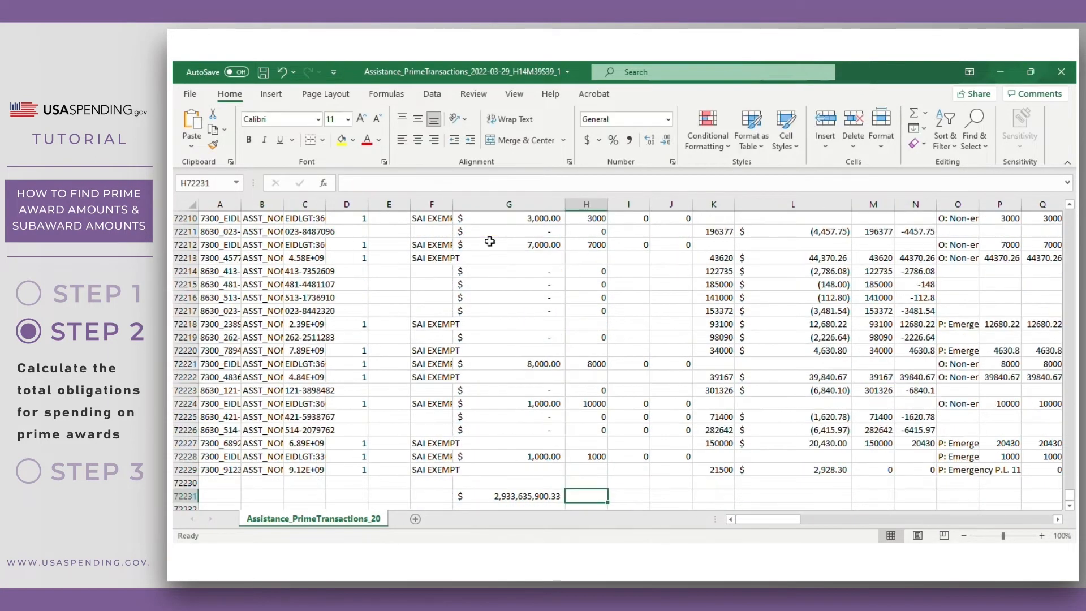
pyautogui.click(509, 498)
pyautogui.click(341, 139)
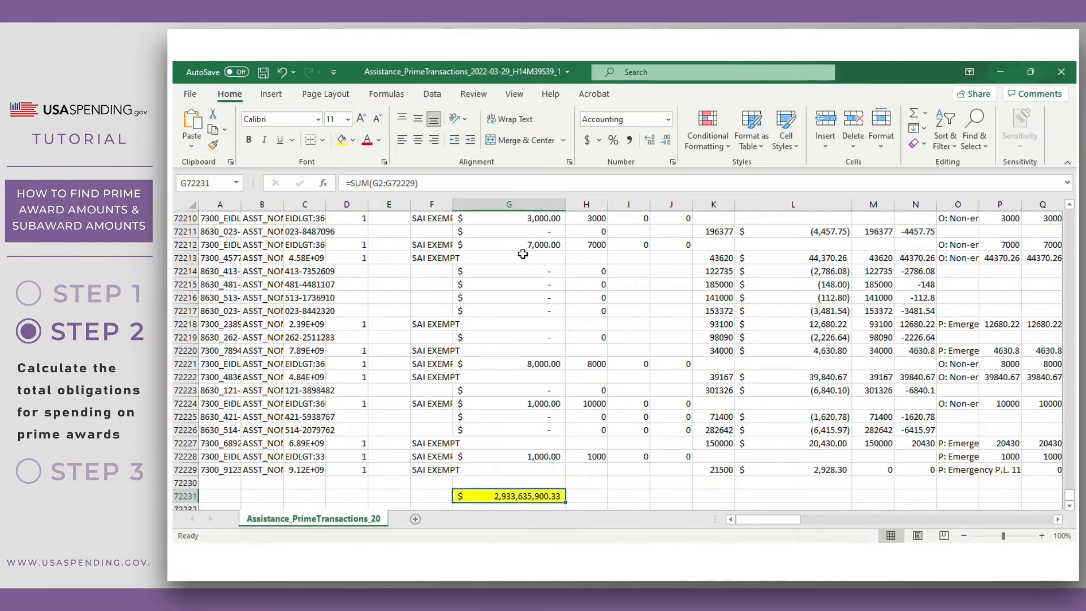
# - Enter =SUM(L2:L72229) in L72231, highlight it yellow, and select J72233
pyautogui.click(780, 497)
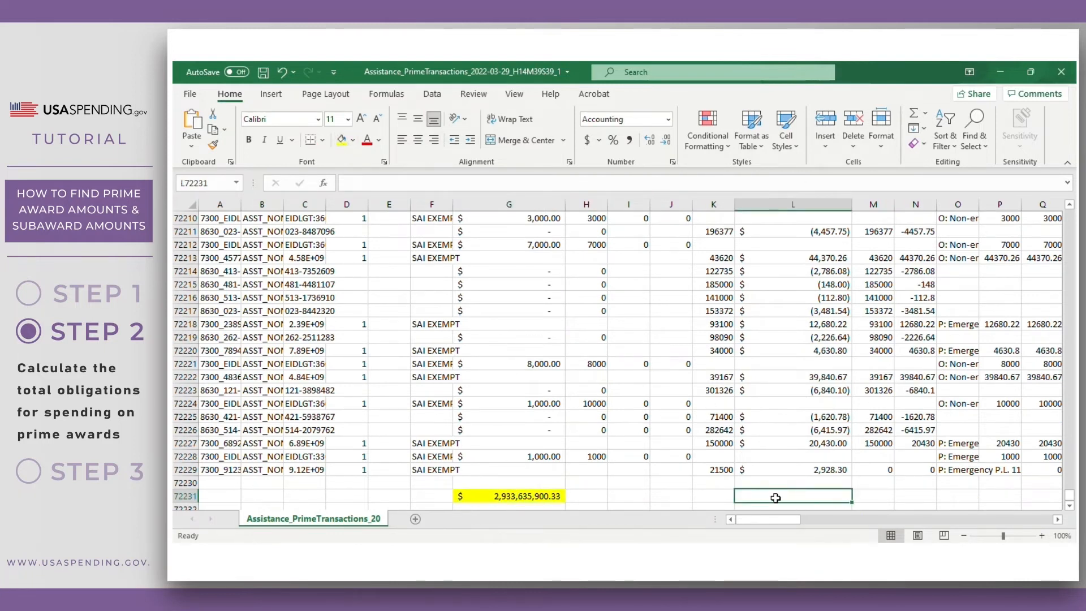
pyautogui.write('=sum(')
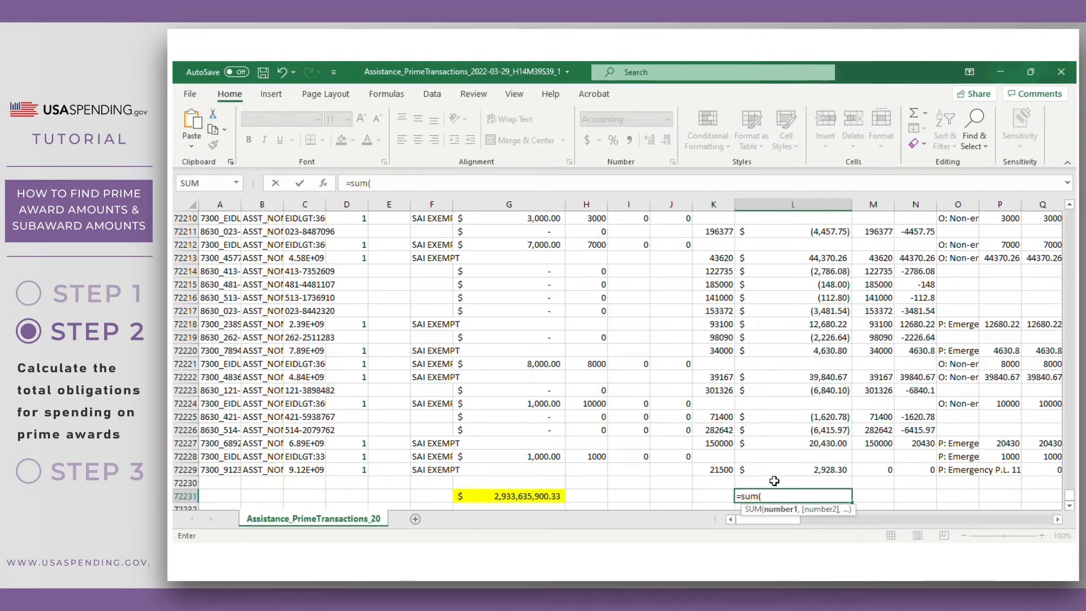
pyautogui.click(775, 470)
pyautogui.moveTo(1068, 500); pyautogui.dragTo(1070, 214)
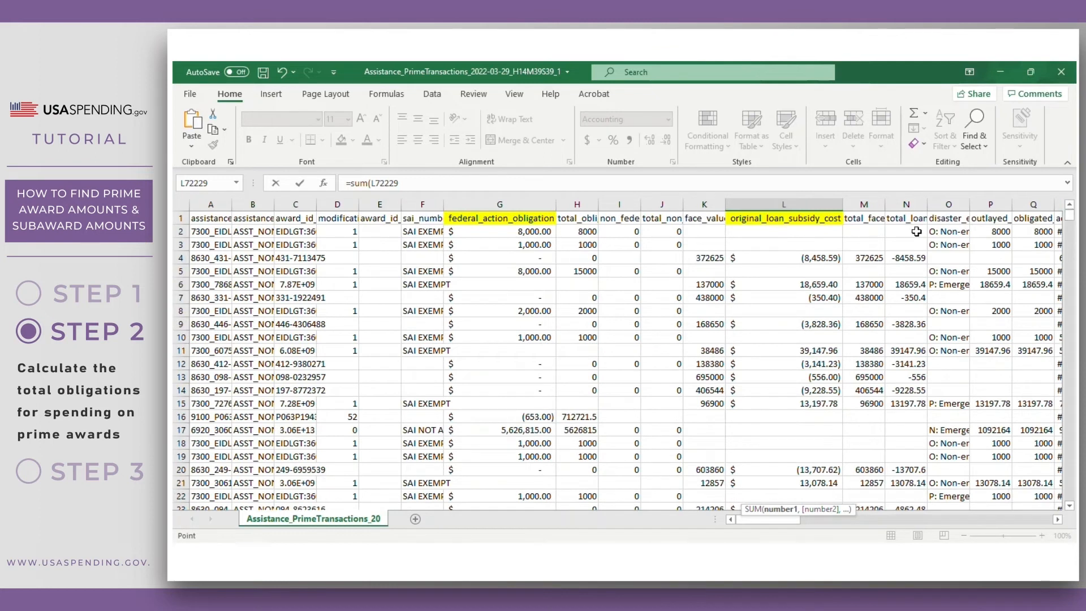
pyautogui.keyDown('shift'); pyautogui.click(775, 232); pyautogui.keyUp('shift')
pyautogui.press('Tab')
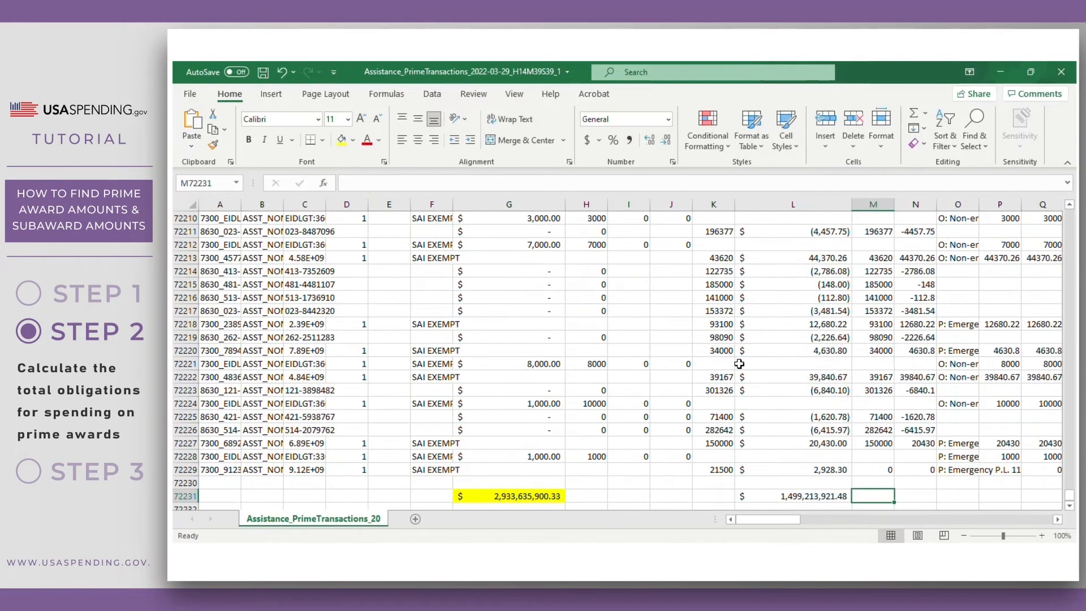
pyautogui.click(795, 458)
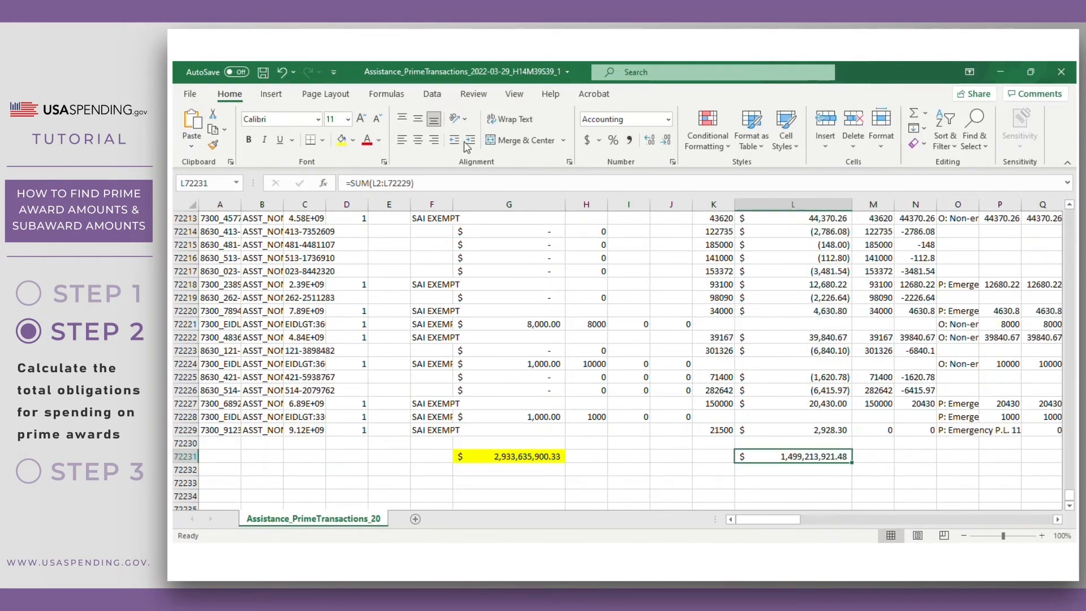
pyautogui.click(342, 140)
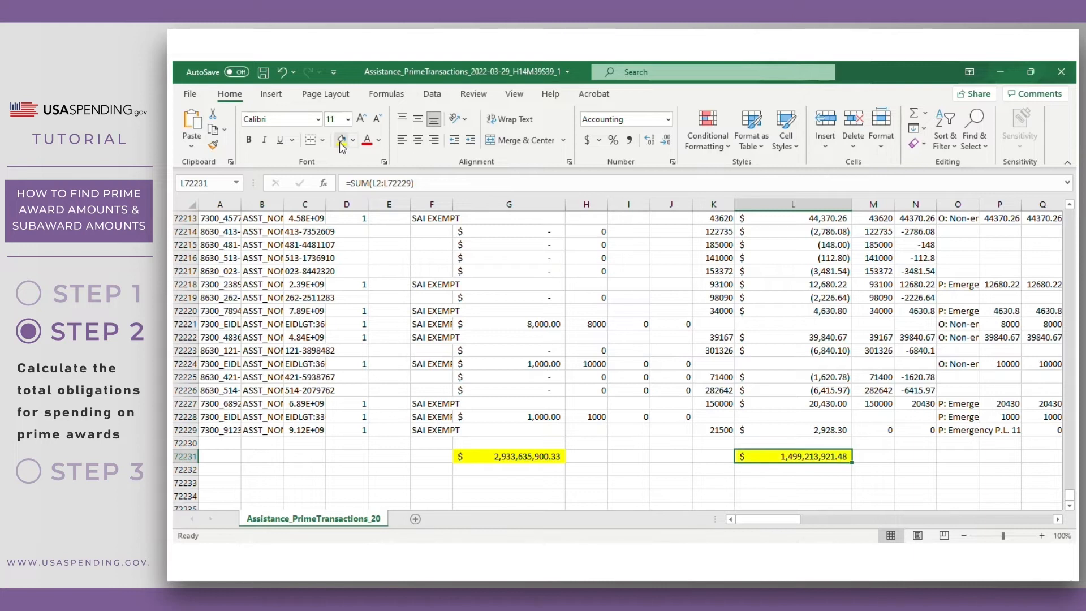
pyautogui.click(616, 485)
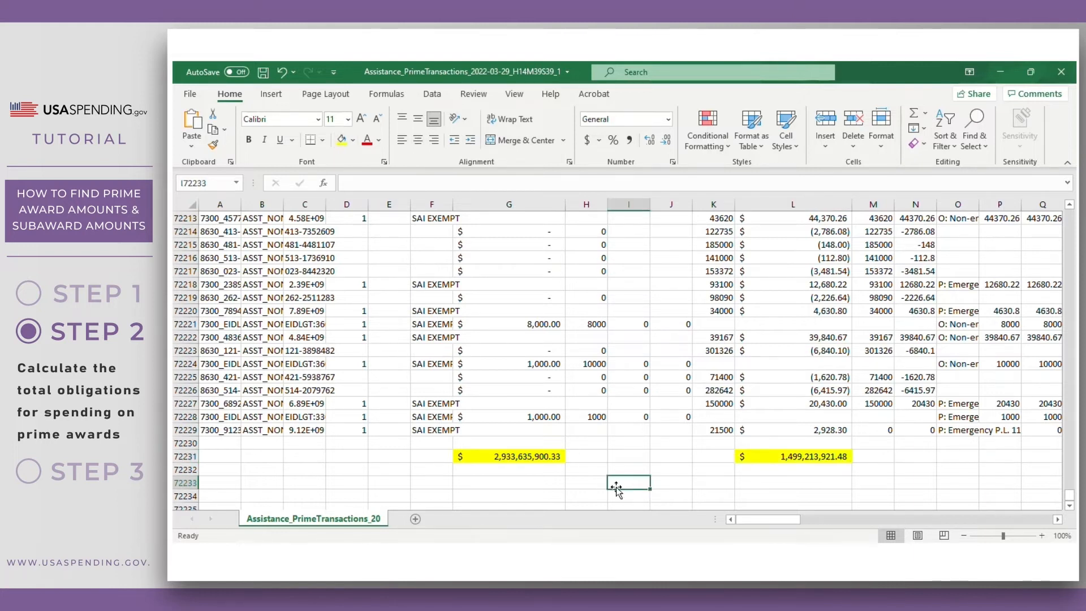
pyautogui.click(665, 484)
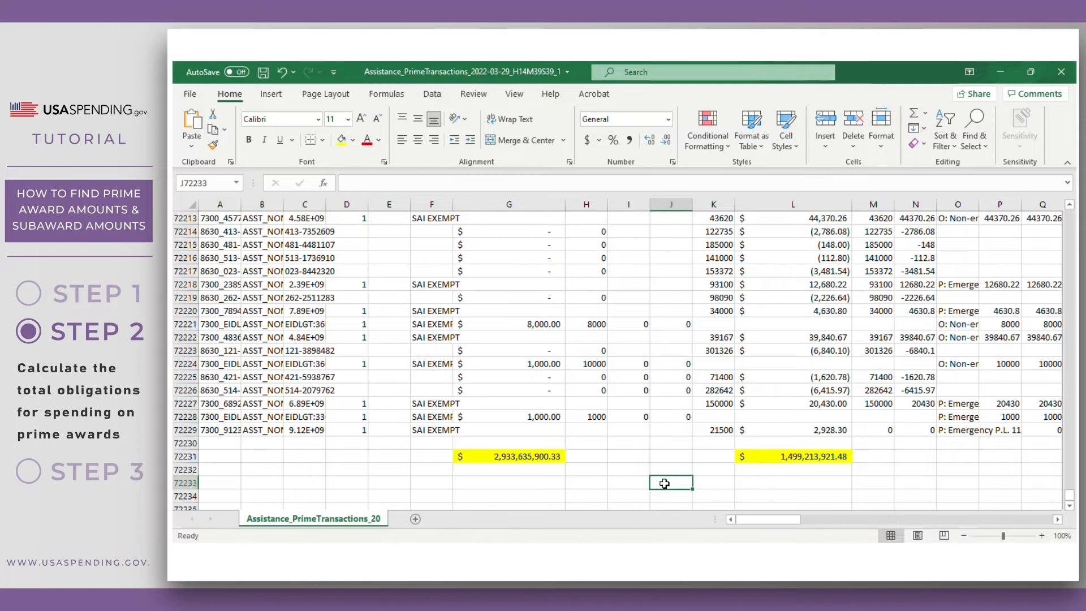
# - Enter =SUM(G72231+L72231) in J72233 and highlight the $4,432,849,821.81 result yellow
pyautogui.write('=sum(')
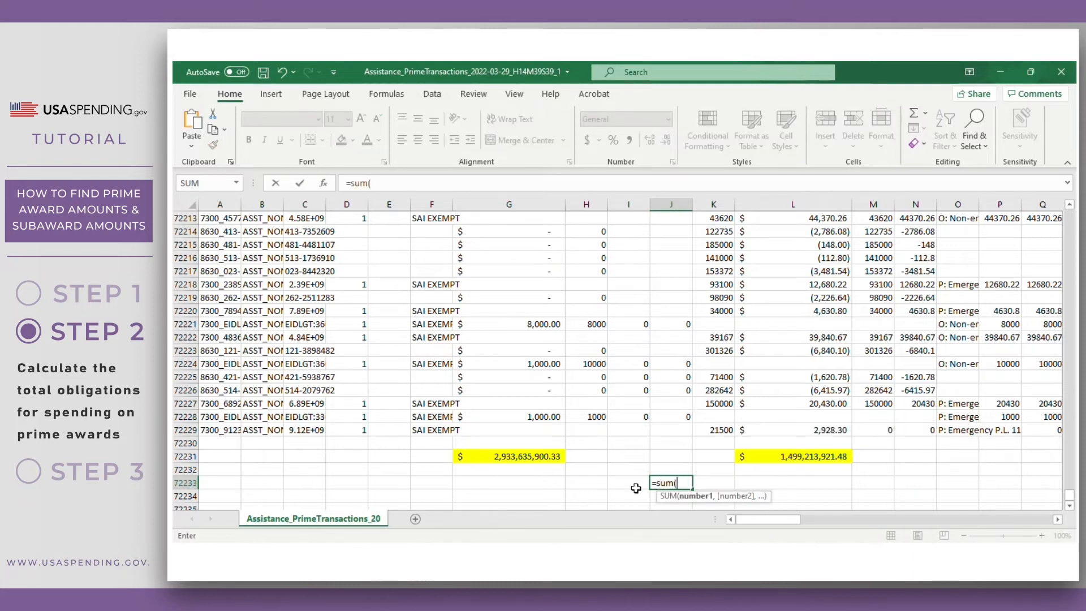
pyautogui.click(516, 457)
pyautogui.write('+')
pyautogui.click(778, 457)
pyautogui.hotkey('ctrl', 'Return')
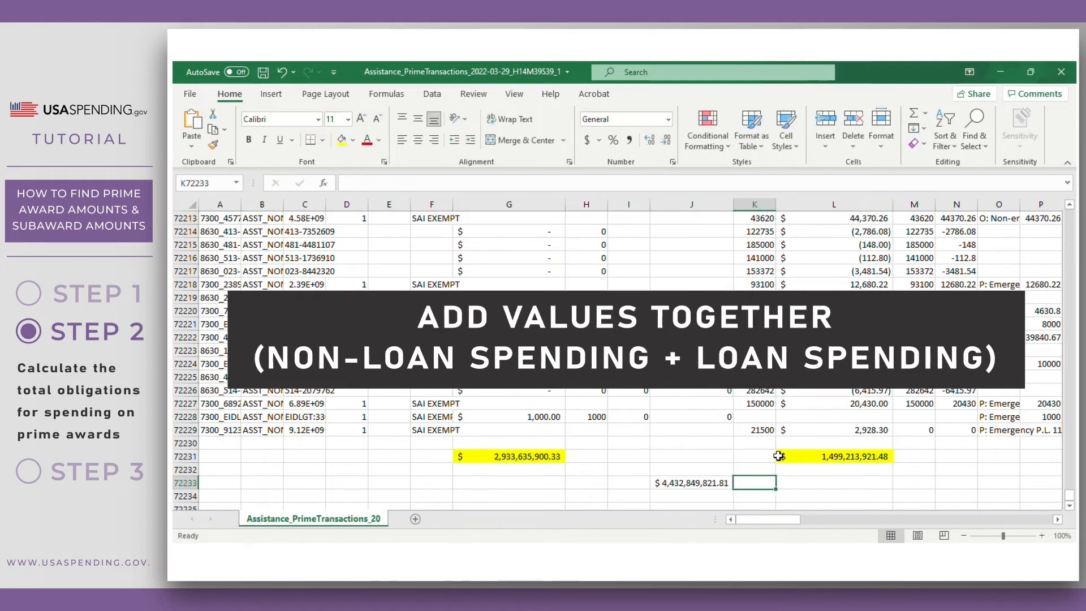
pyautogui.click(342, 139)
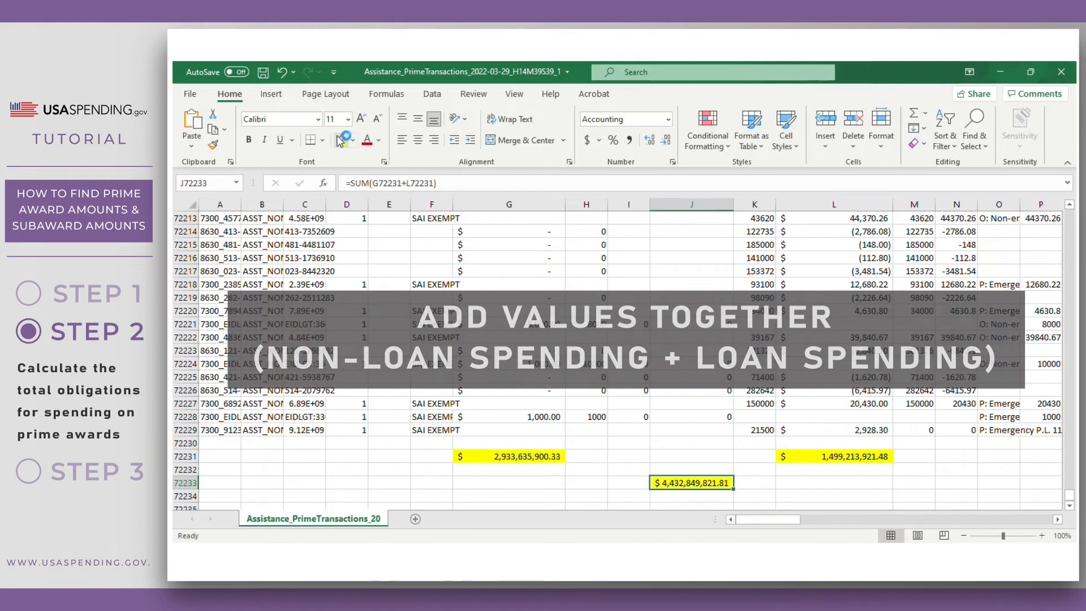
pyautogui.click(616, 483)
# - Label H72233 'fed.act. obl. + orig. loan subsidy -->' and autofit column H
pyautogui.click(582, 481)
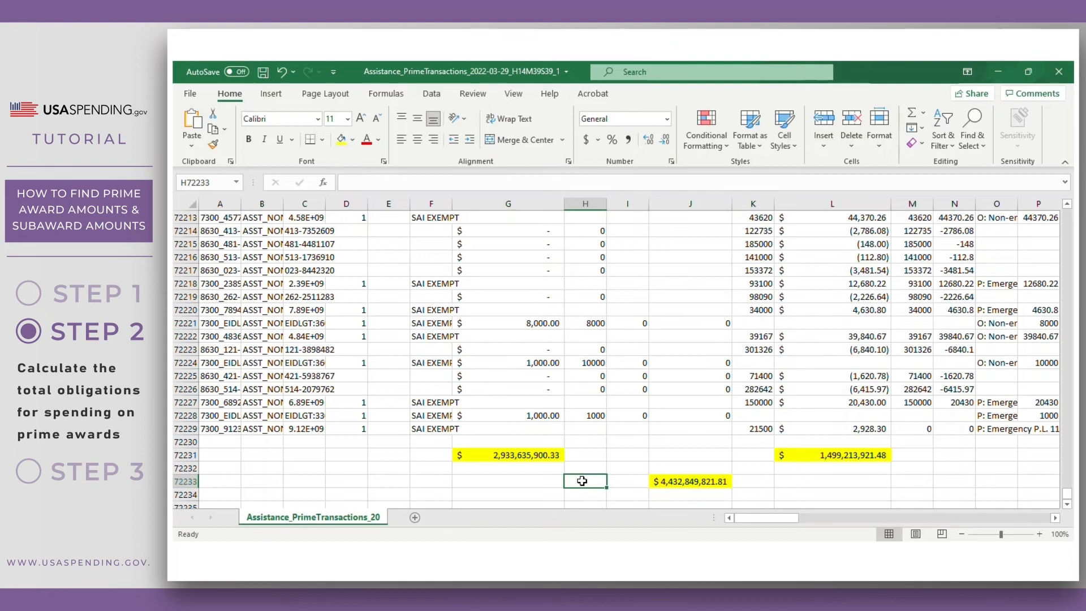
pyautogui.write('fed.act.')
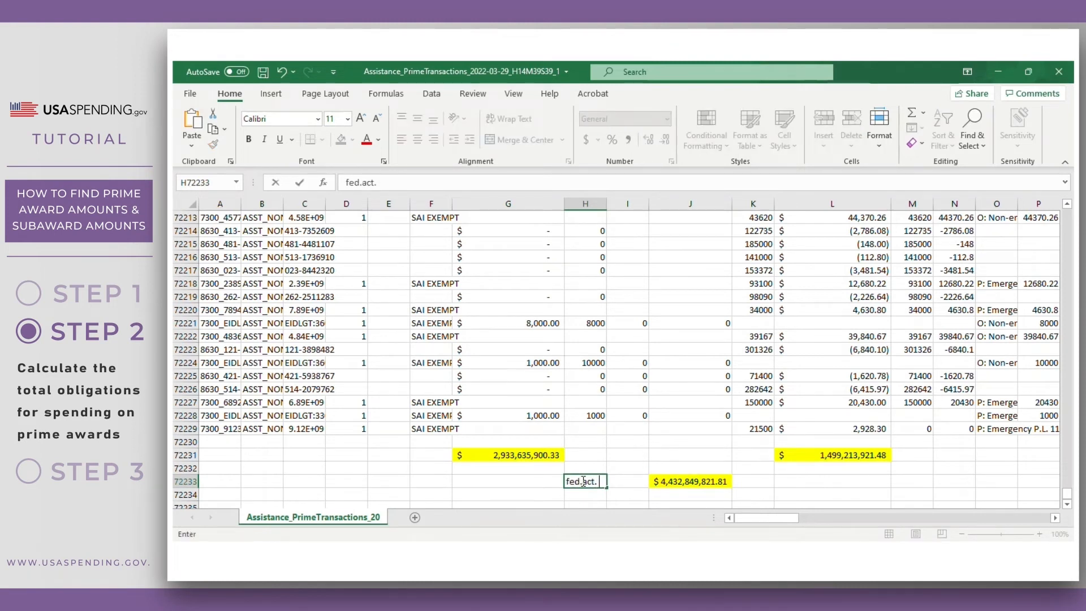
pyautogui.write(' obl.')
pyautogui.hotkey('ctrl', 'z')
pyautogui.write('+ orig. loan')
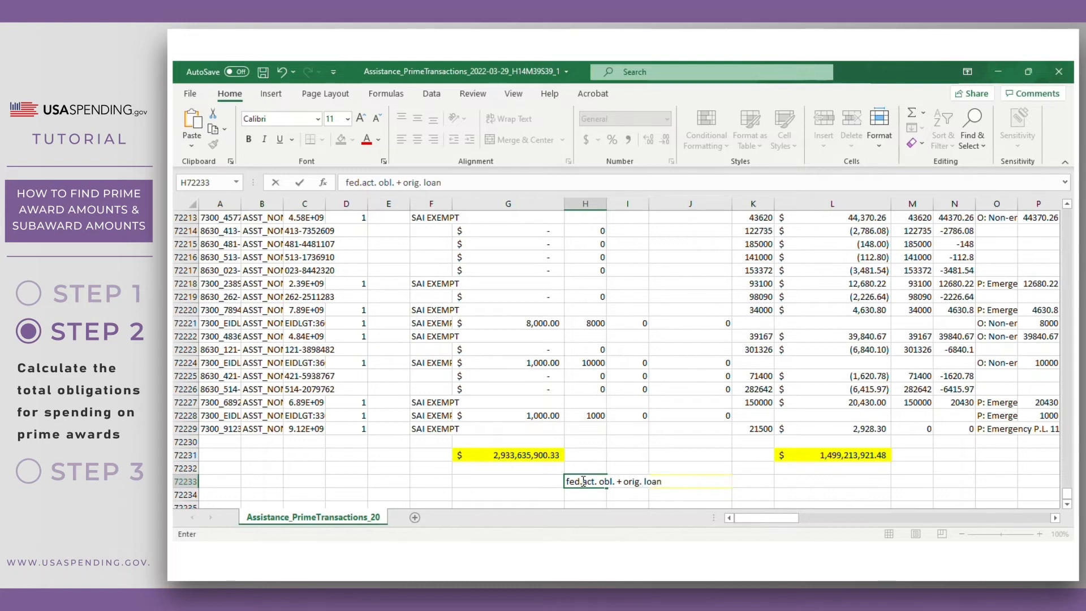
pyautogui.write(' subsidy --')
pyautogui.press('Return')
pyautogui.doubleClick(608, 205)
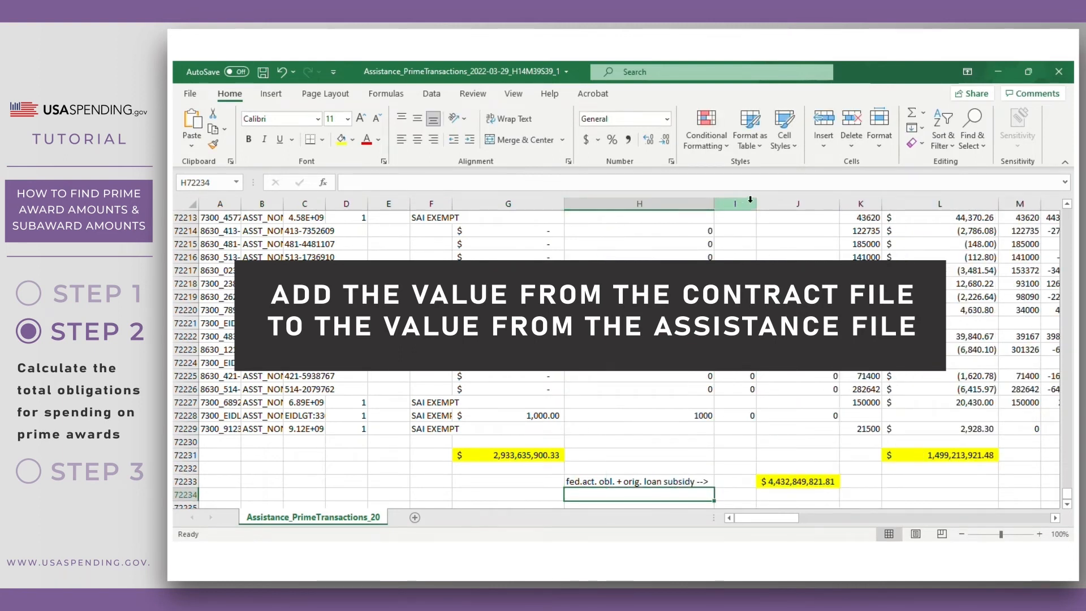
# - Narrow column I and enter in J72235 the sum of J72233 and the Contracts workbook's J4281
pyautogui.moveTo(757, 204); pyautogui.dragTo(733, 205)
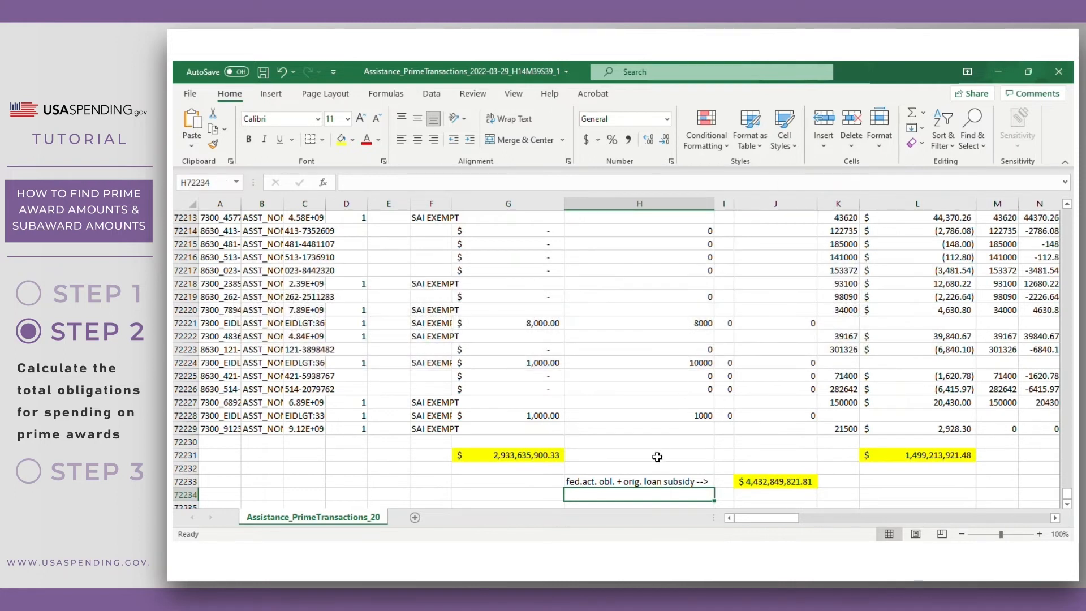
pyautogui.scroll(-1, 734, 498)
pyautogui.click(745, 466)
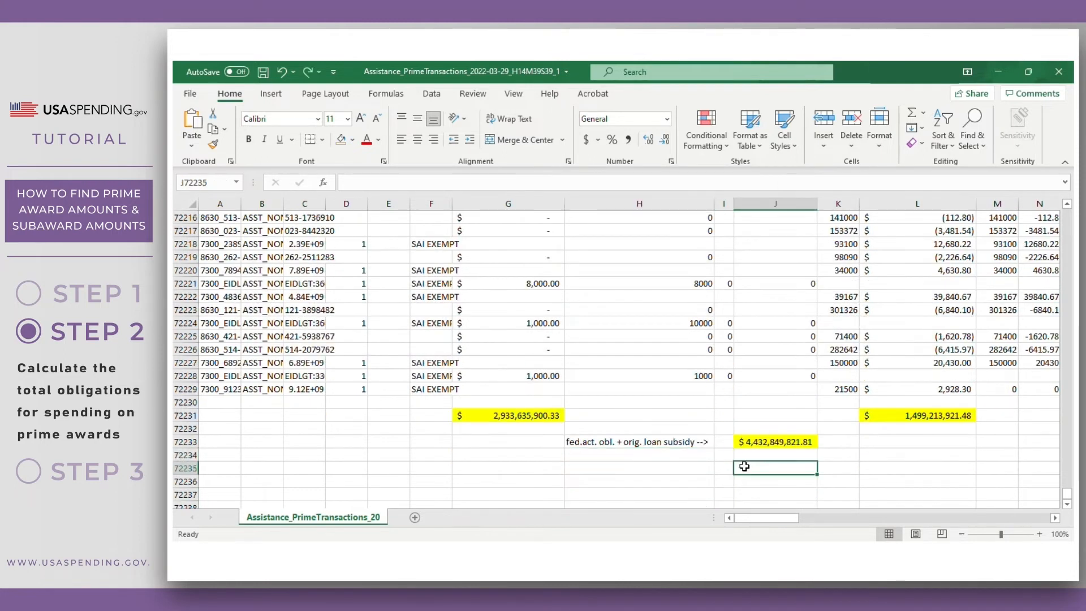
pyautogui.write('=sum(')
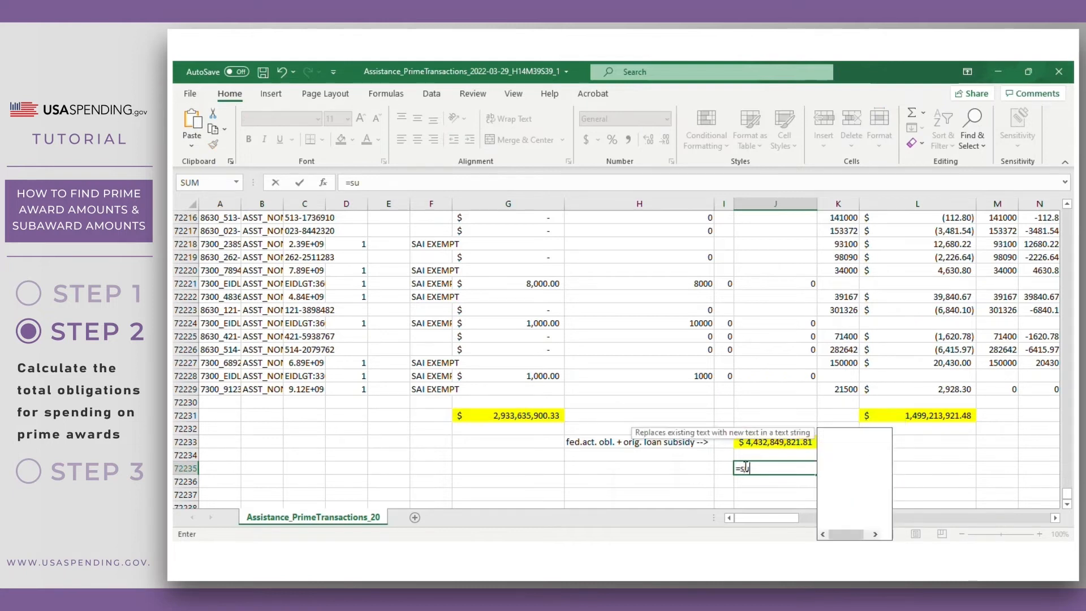
pyautogui.click(752, 443)
pyautogui.write('+')
pyautogui.moveTo(453, 577)
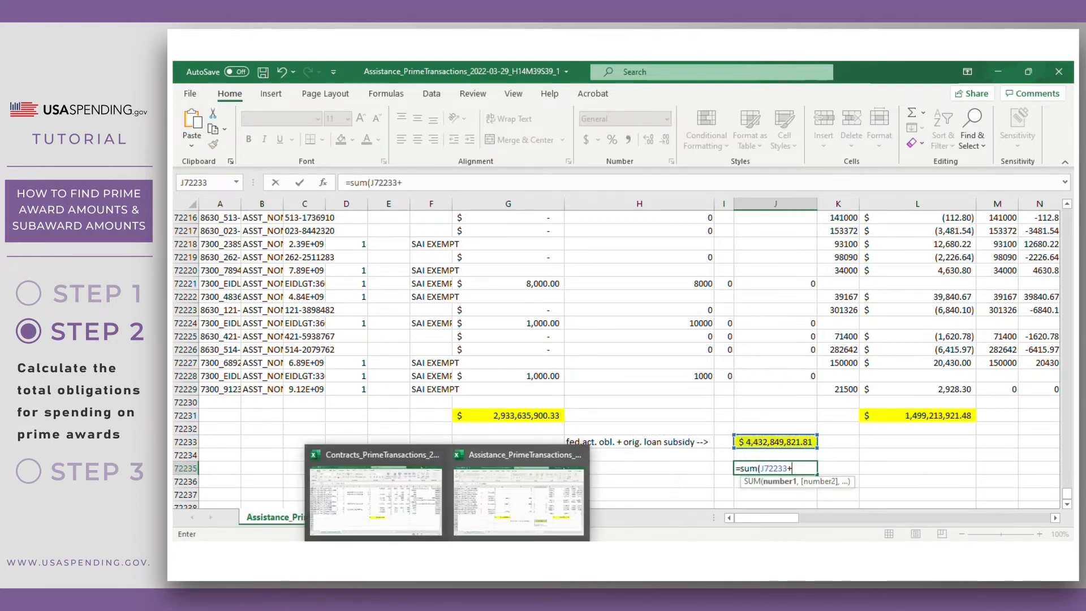
pyautogui.click(425, 529)
pyautogui.click(605, 417)
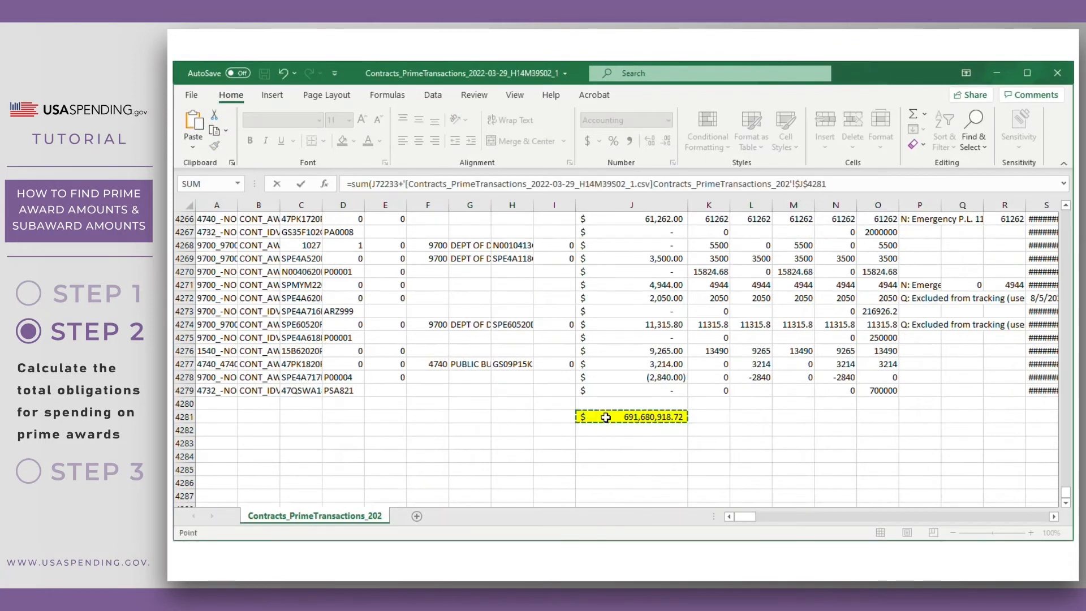
pyautogui.press('Tab')
# - Fill the J72235 grand total yellow and label H72235 'contracts + assistance -->'
pyautogui.click(770, 469)
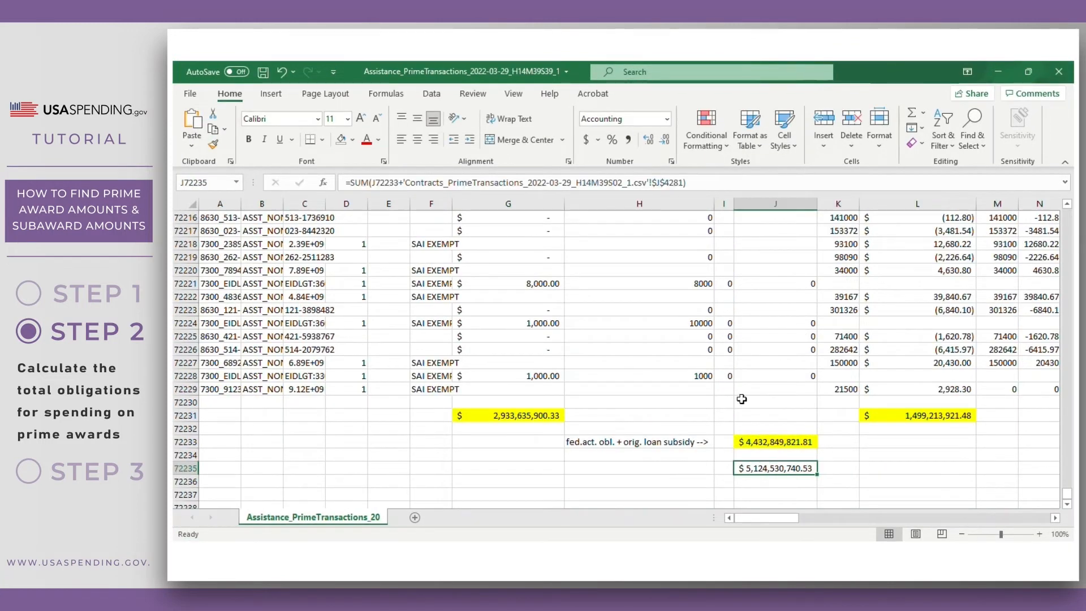
pyautogui.click(352, 139)
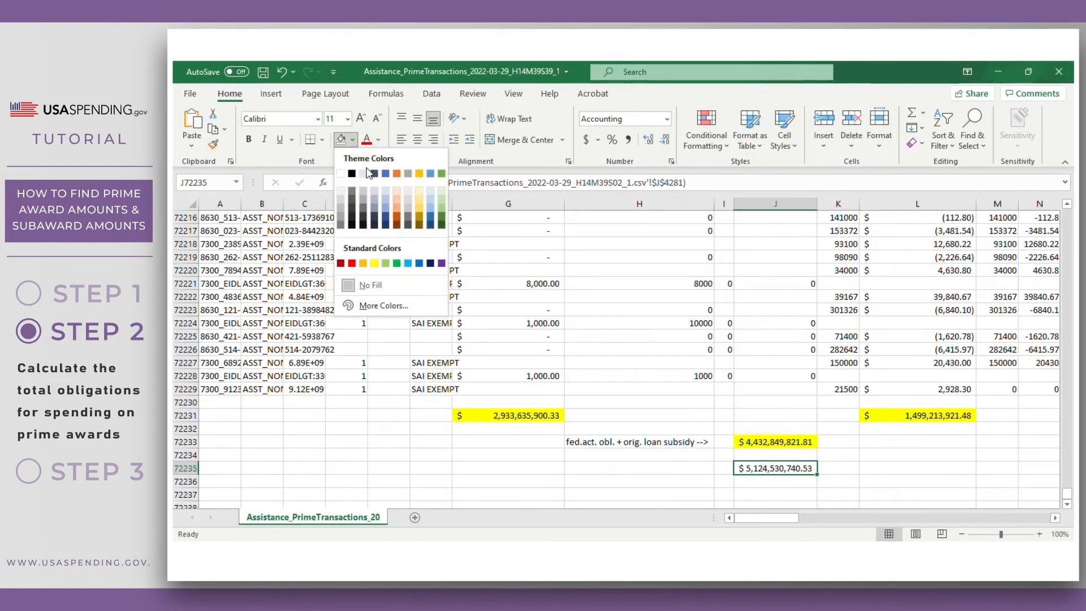
pyautogui.click(372, 263)
pyautogui.click(600, 469)
pyautogui.write('con')
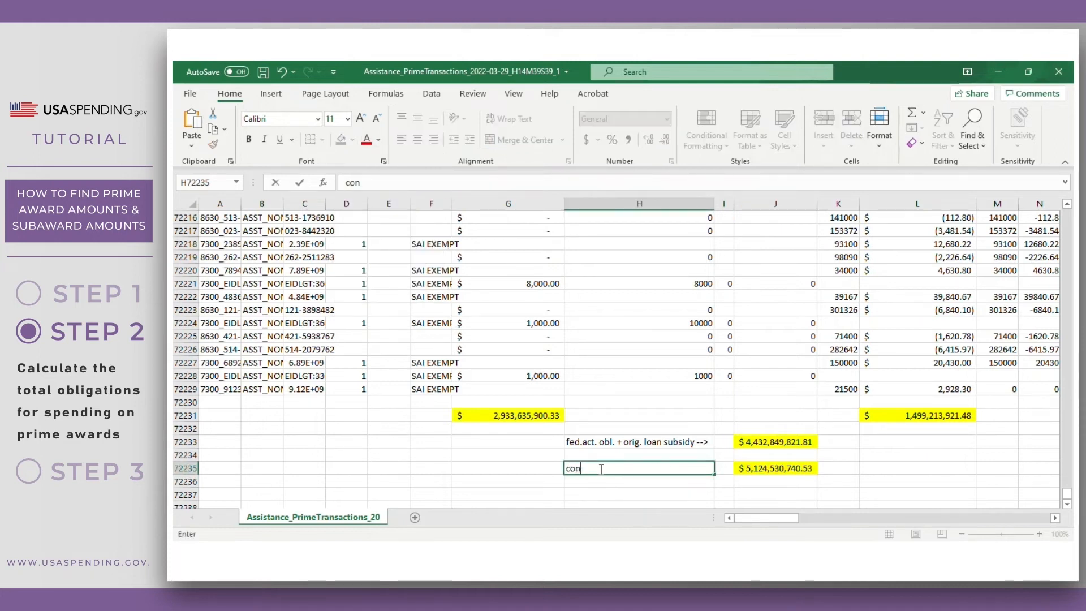
pyautogui.write('tracts + assistance -->')
pyautogui.press('Return')
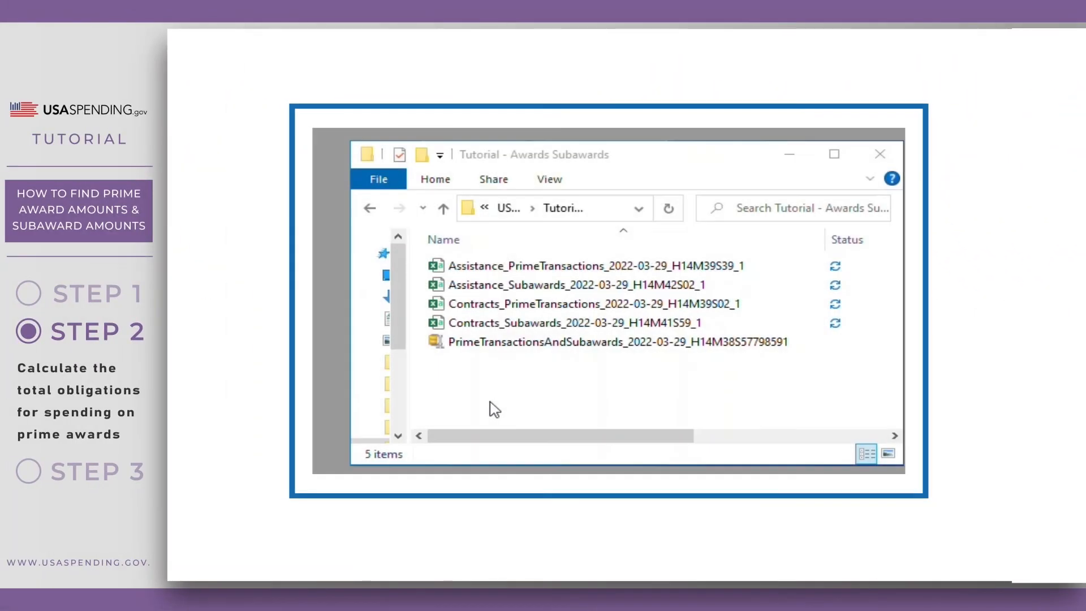
# - Open Contracts_Subawards, find the subaward_amount header, and autofit column BO
pyautogui.doubleClick(436, 322)
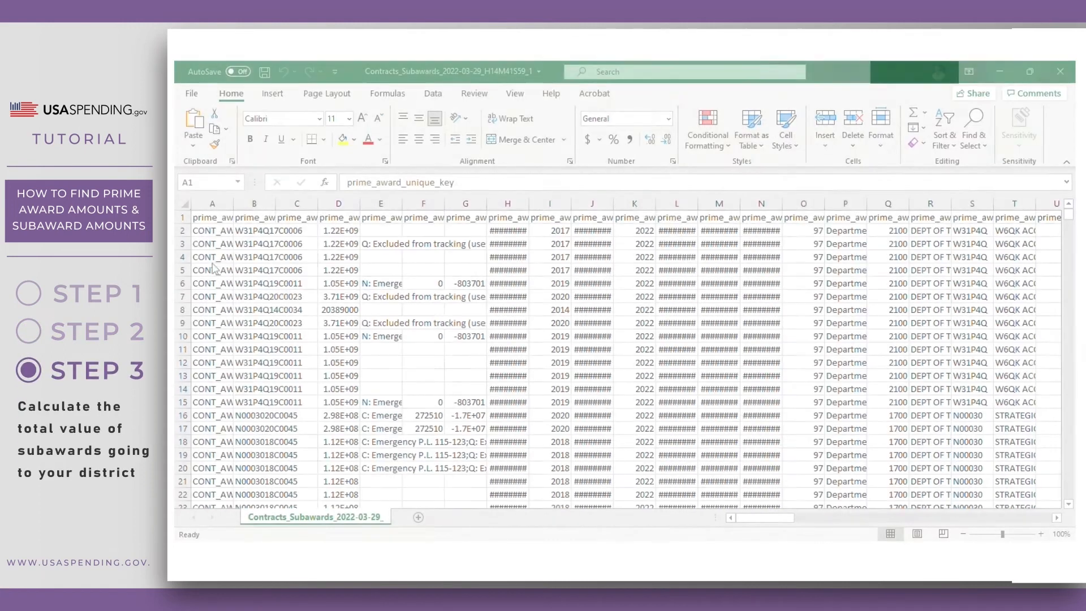
pyautogui.hotkey('ctrl', 'f')
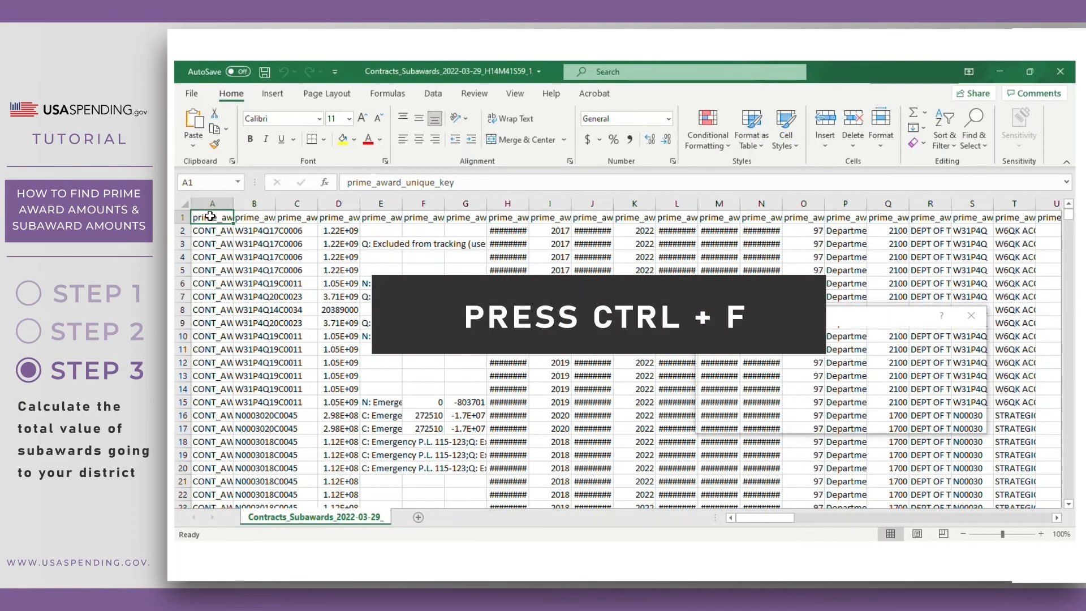
pyautogui.write('subaward_amount')
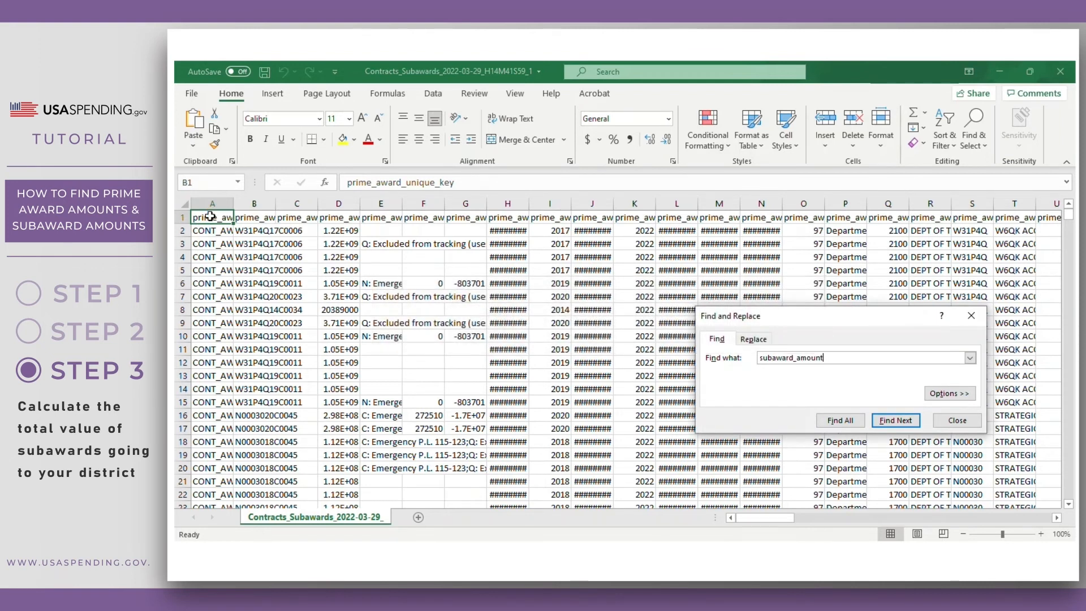
pyautogui.press('Return')
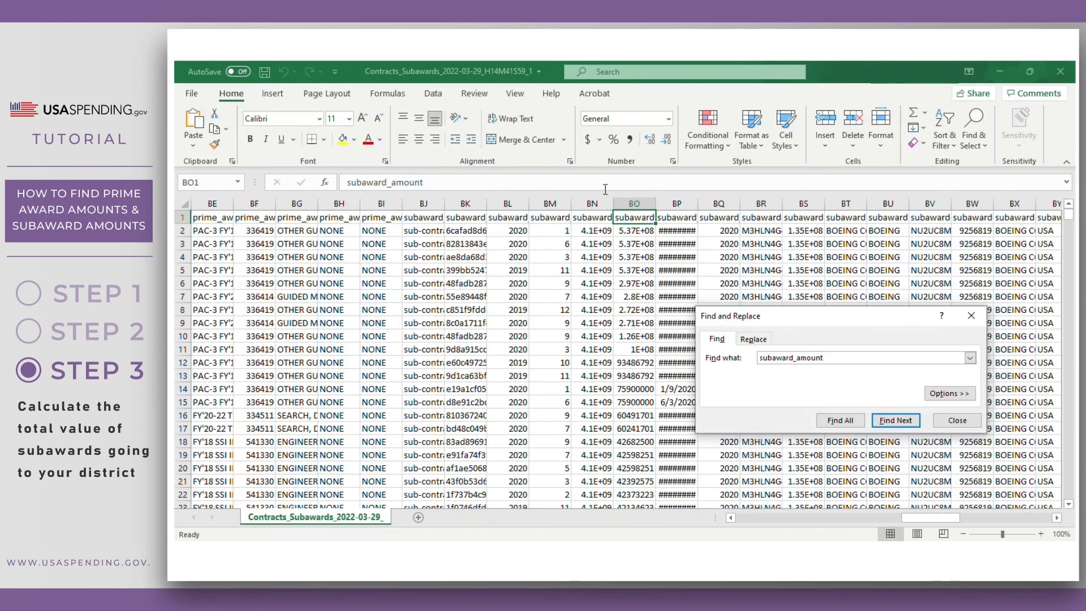
pyautogui.doubleClick(658, 203)
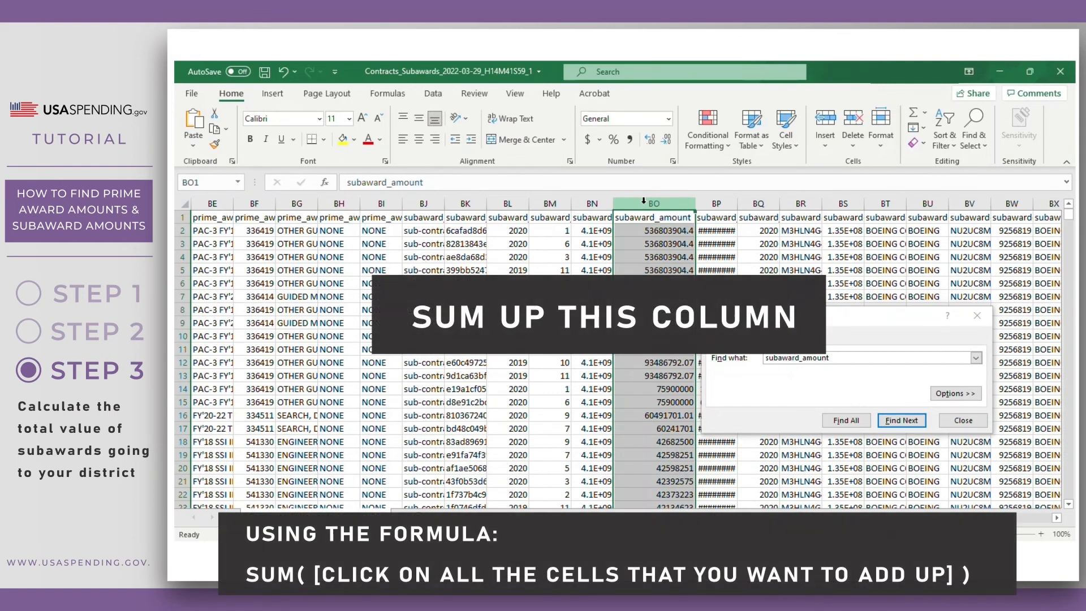
# - Format column BO as Accounting and fill the subaward_amount header yellow
pyautogui.click(588, 139)
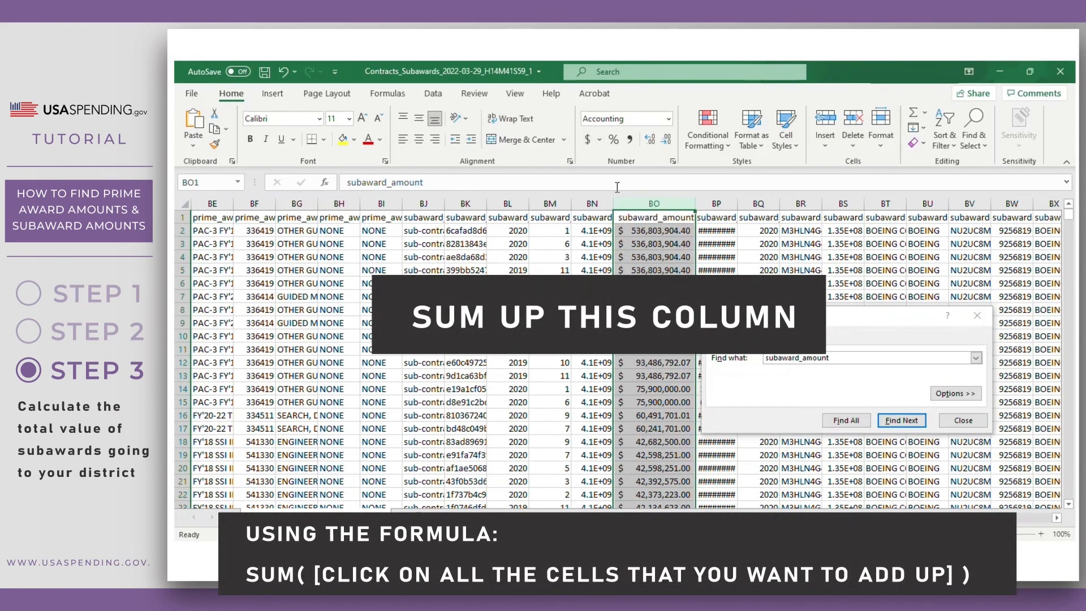
pyautogui.click(633, 222)
pyautogui.click(343, 140)
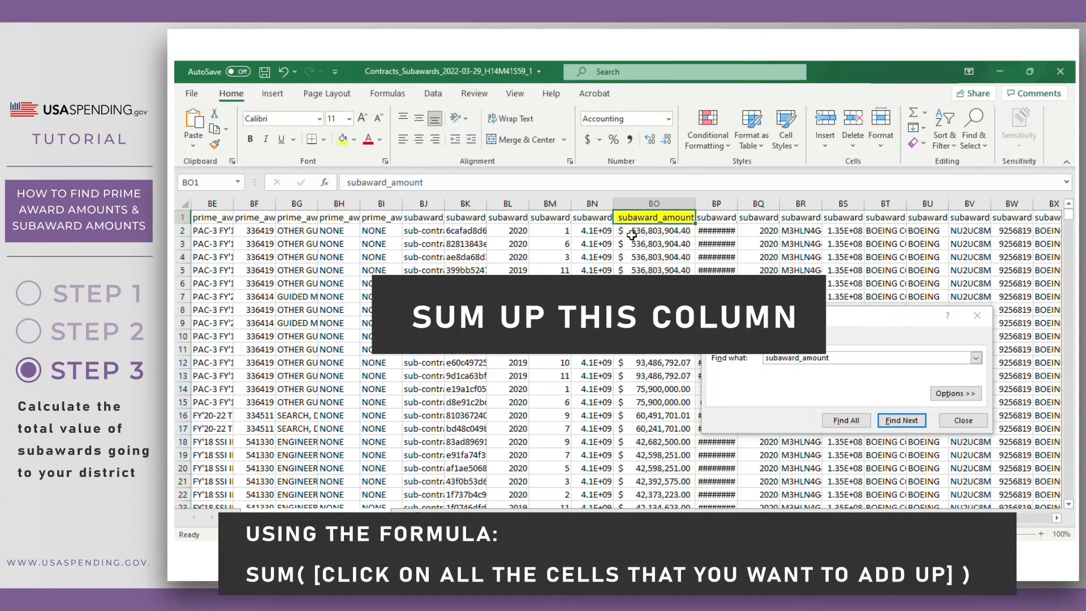
# - Enter =SUM(BO2:BO1205) in BO1207 and highlight the $5,692,175,762.22 total yellow
pyautogui.hotkey('ctrl', 'Down')
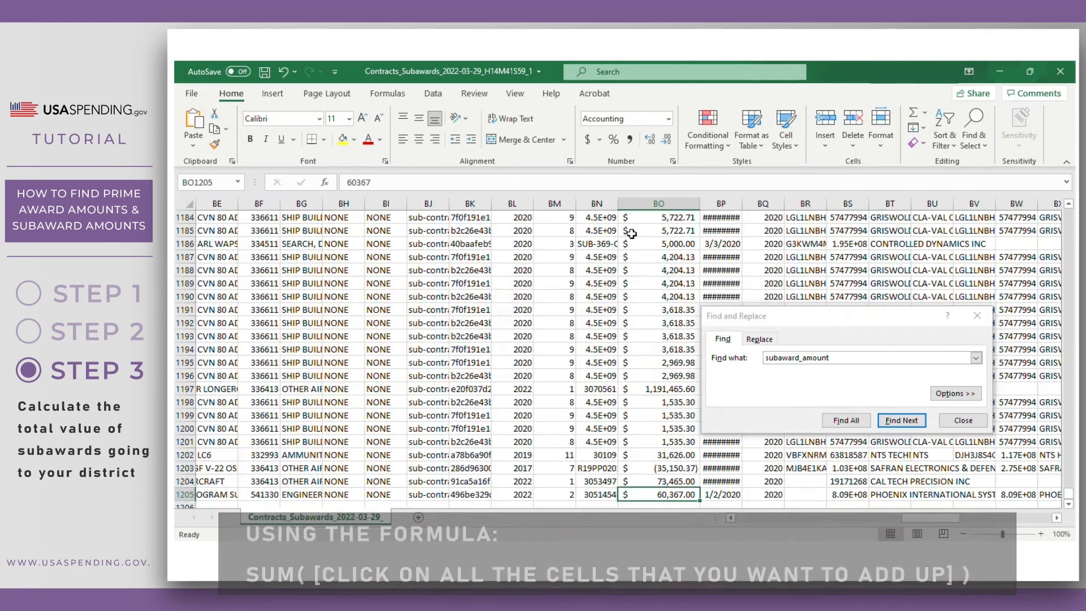
pyautogui.press('Down')
pyautogui.press('Down')
pyautogui.write('=sum(')
pyautogui.click(655, 471)
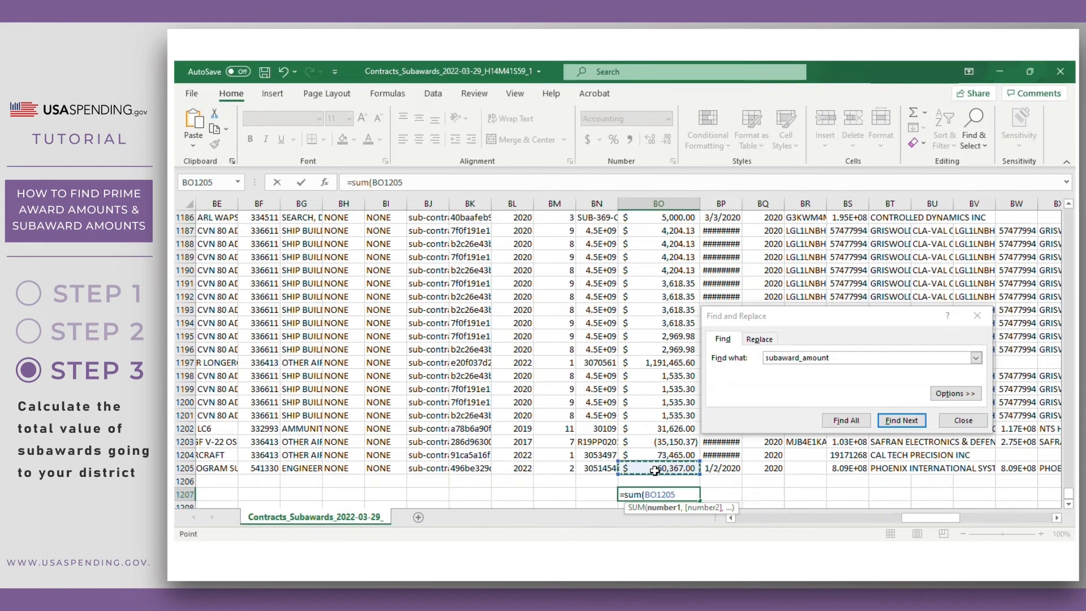
pyautogui.hotkey('ctrl', 'shift', 'Up')
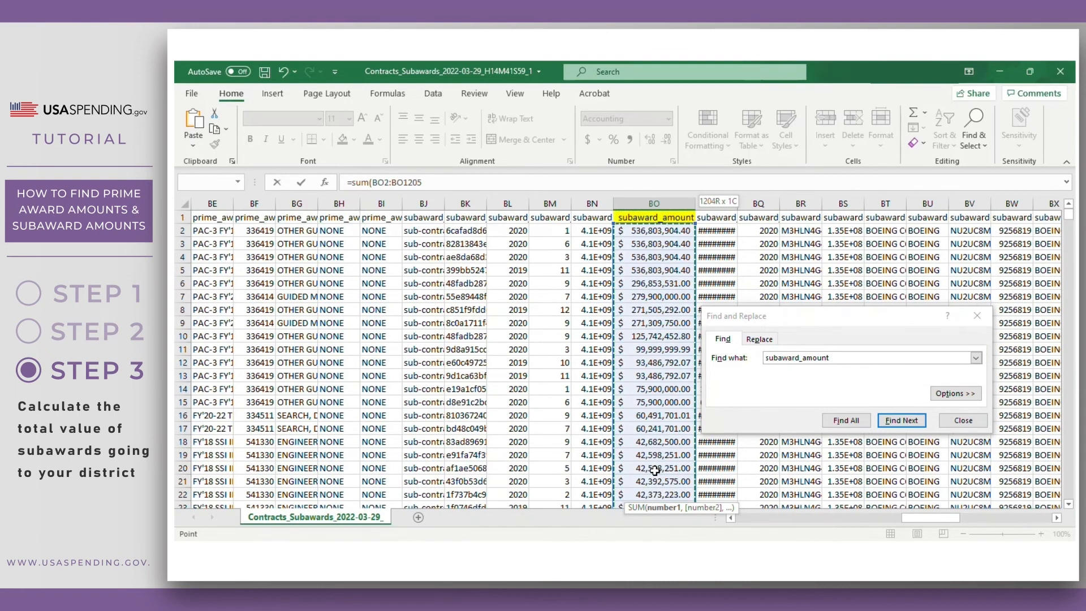
pyautogui.press('Tab')
pyautogui.click(658, 496)
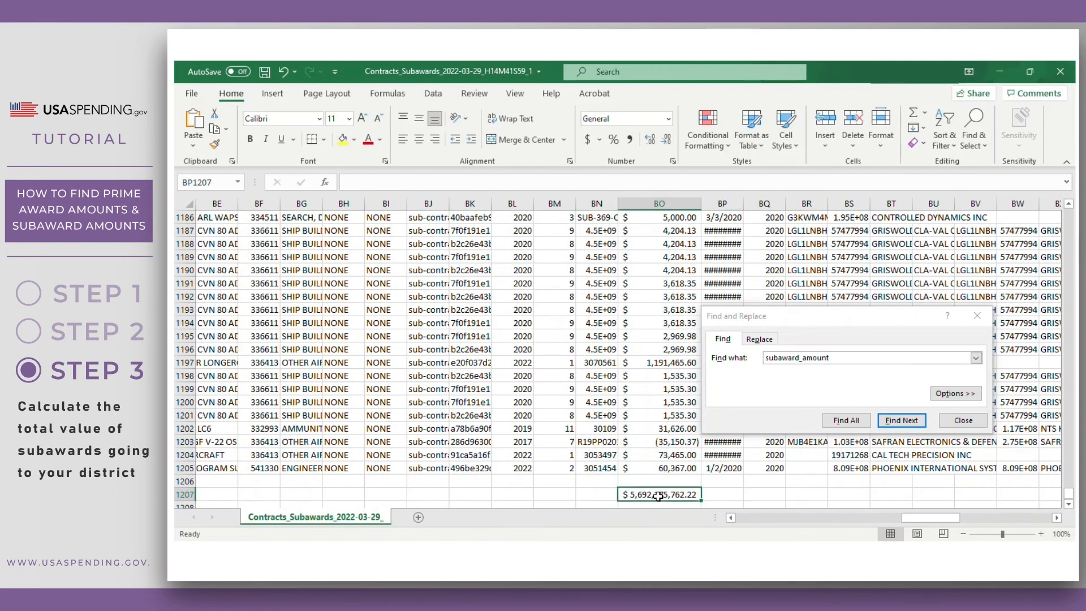
pyautogui.click(343, 141)
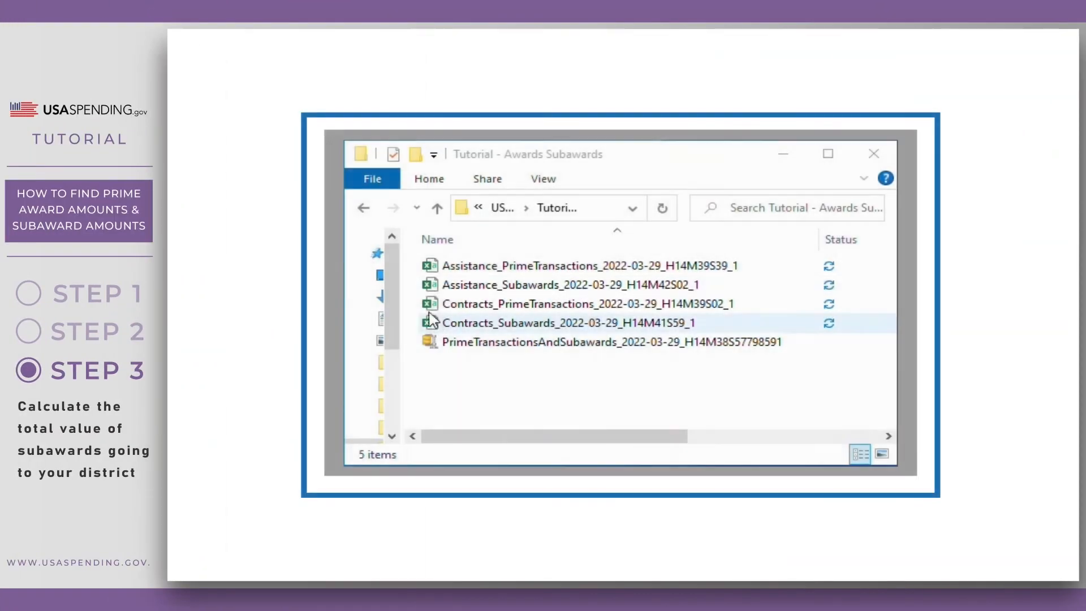
# - Open the Assistance_Subawards workbook and find its subaward_amount heading
pyautogui.click(433, 287)
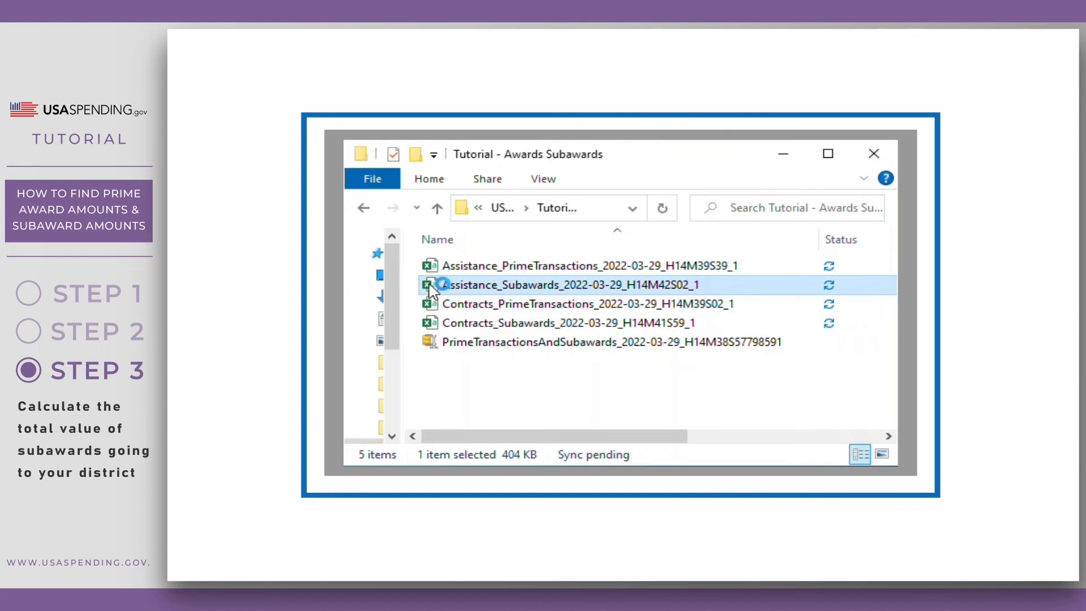
pyautogui.doubleClick(433, 287)
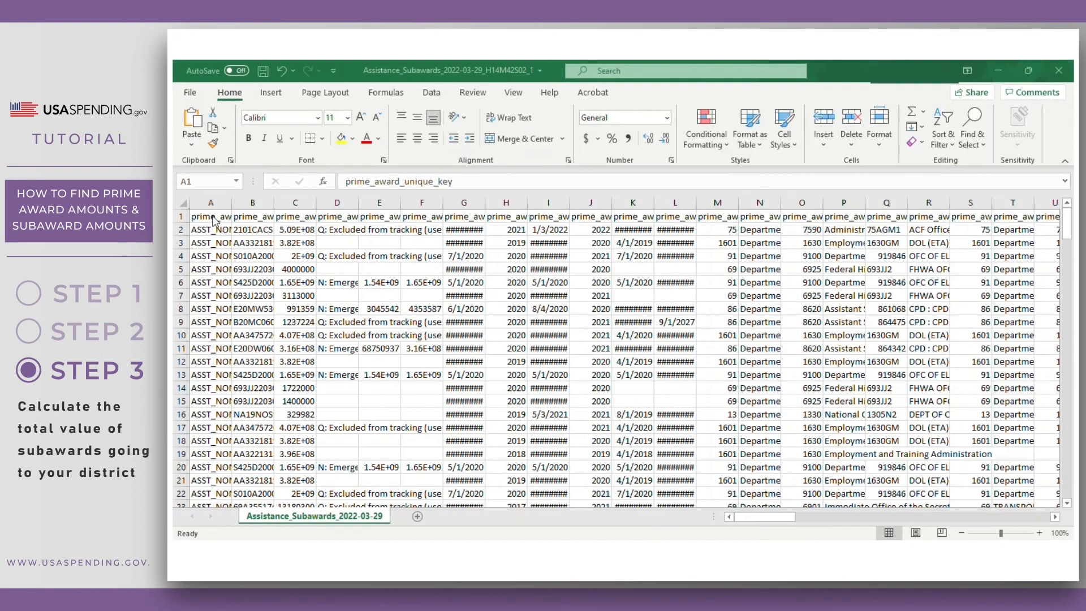
pyautogui.click(212, 217)
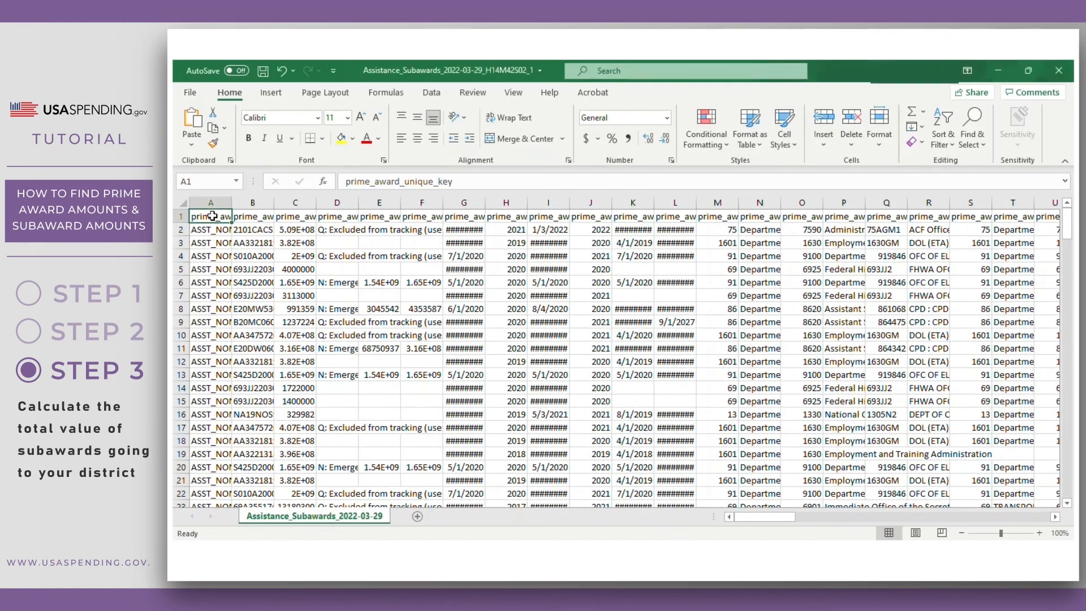
pyautogui.hotkey('ctrl', 'f')
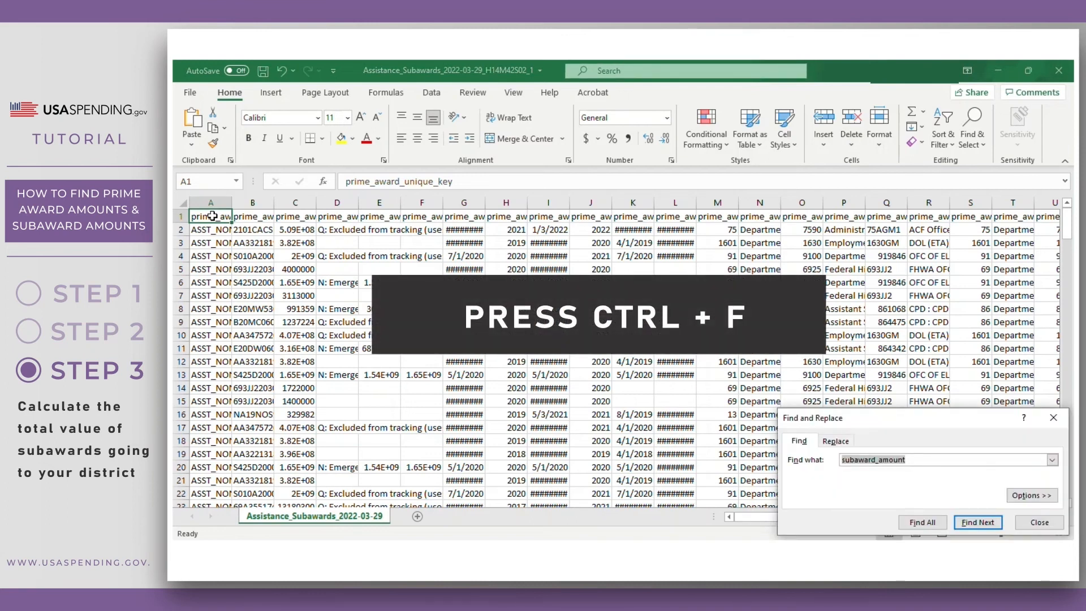
pyautogui.click(977, 523)
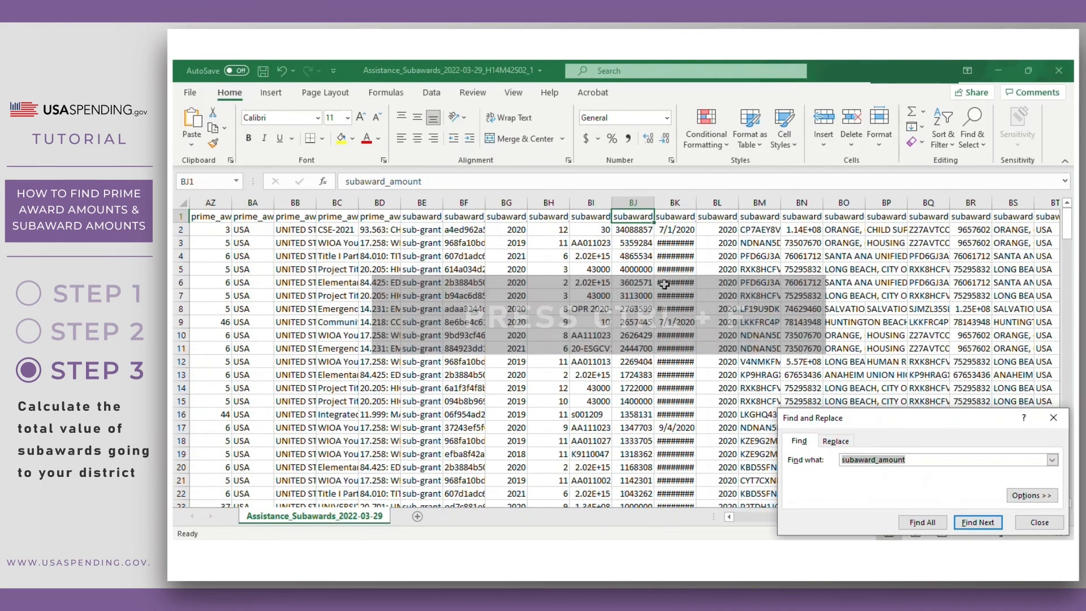
# - Autofit column BJ, format it as Accounting, fill its header yellow, and jump to the last data row
pyautogui.doubleClick(654, 208)
pyautogui.click(652, 203)
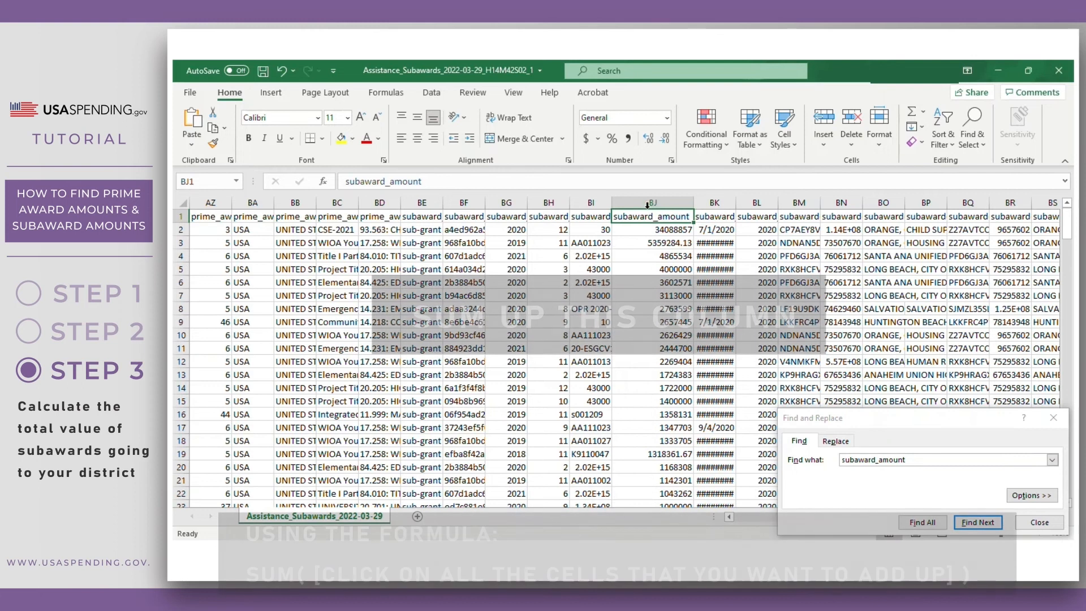
pyautogui.click(586, 138)
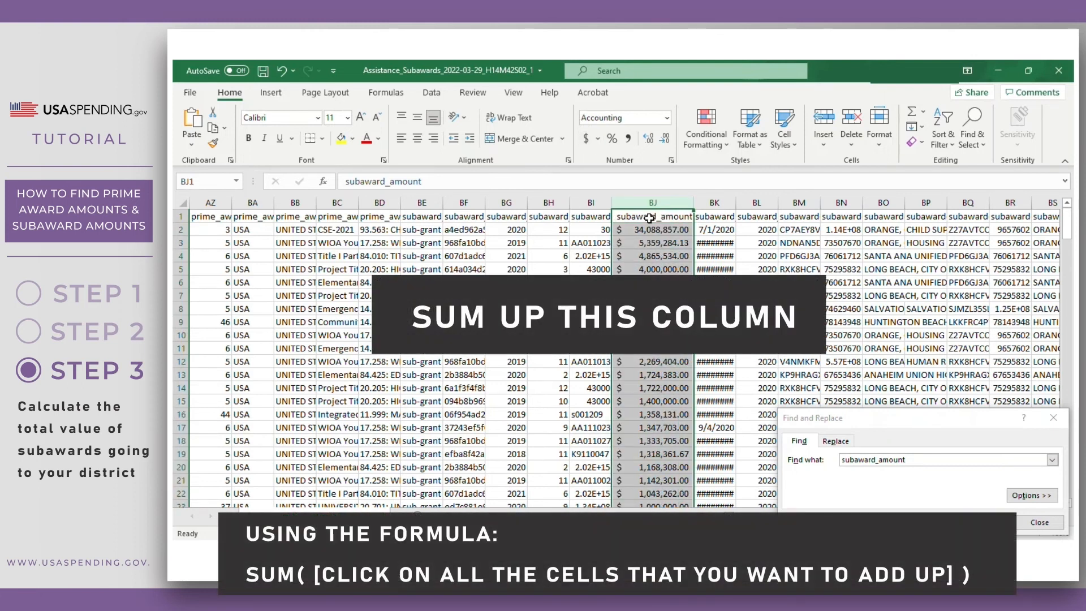
pyautogui.click(341, 138)
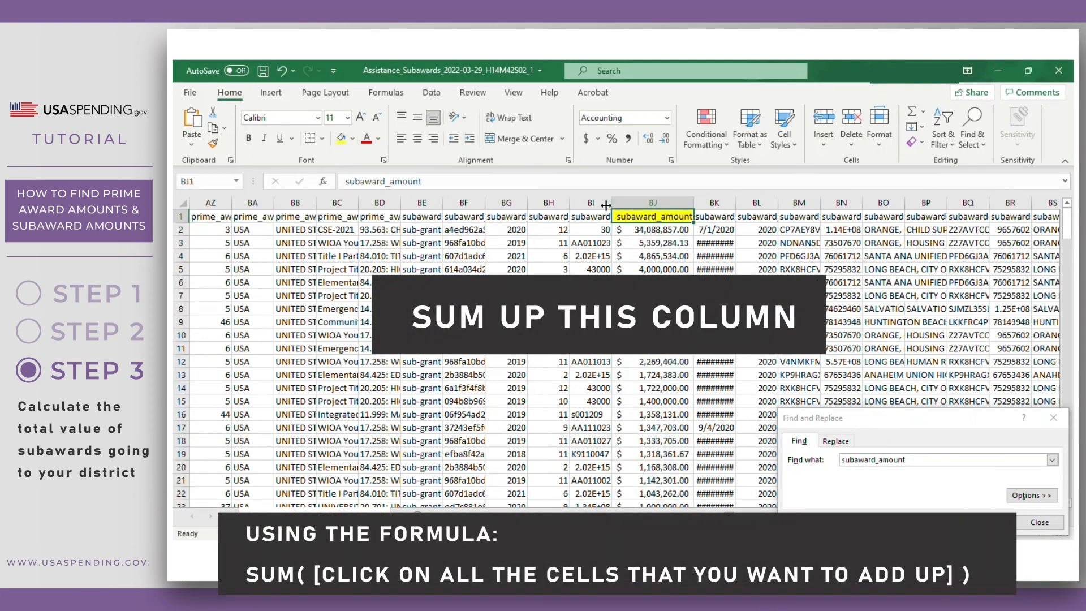
pyautogui.click(647, 229)
pyautogui.hotkey('ctrl', 'Down')
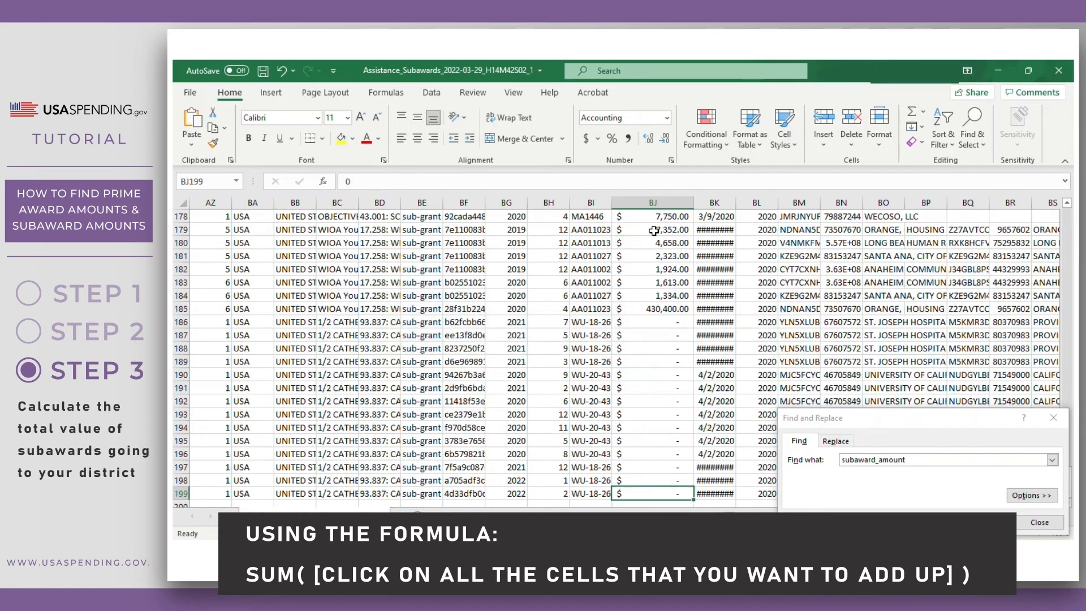
# - Enter =SUM(BJ2:BJ199) in BJ201 and fill the $106,200,546.12 total yellow
pyautogui.press('Down')
pyautogui.press('Down')
pyautogui.write('=')
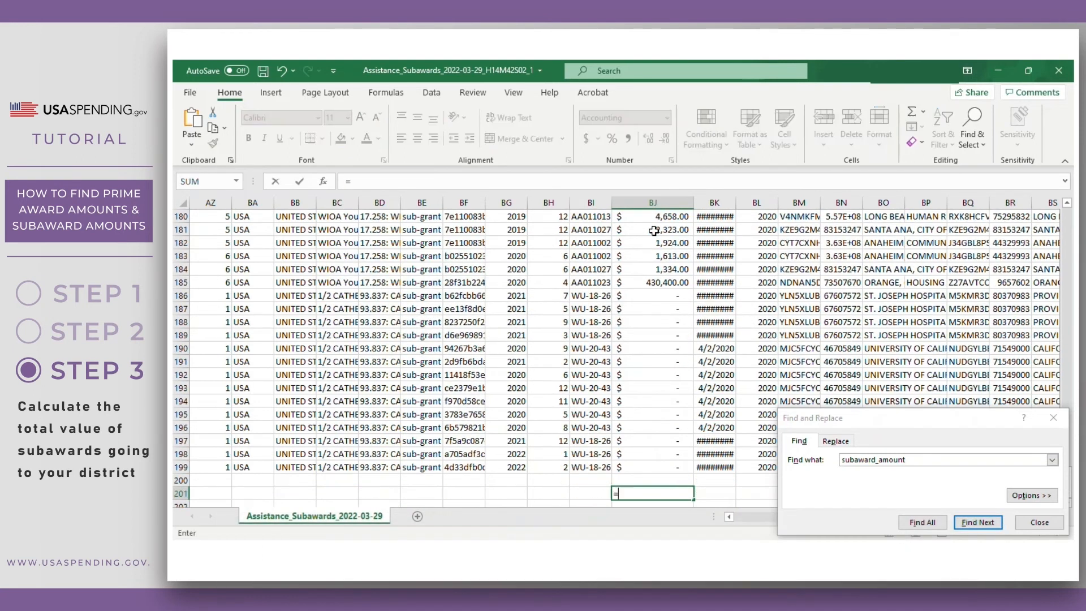
pyautogui.write('sum(')
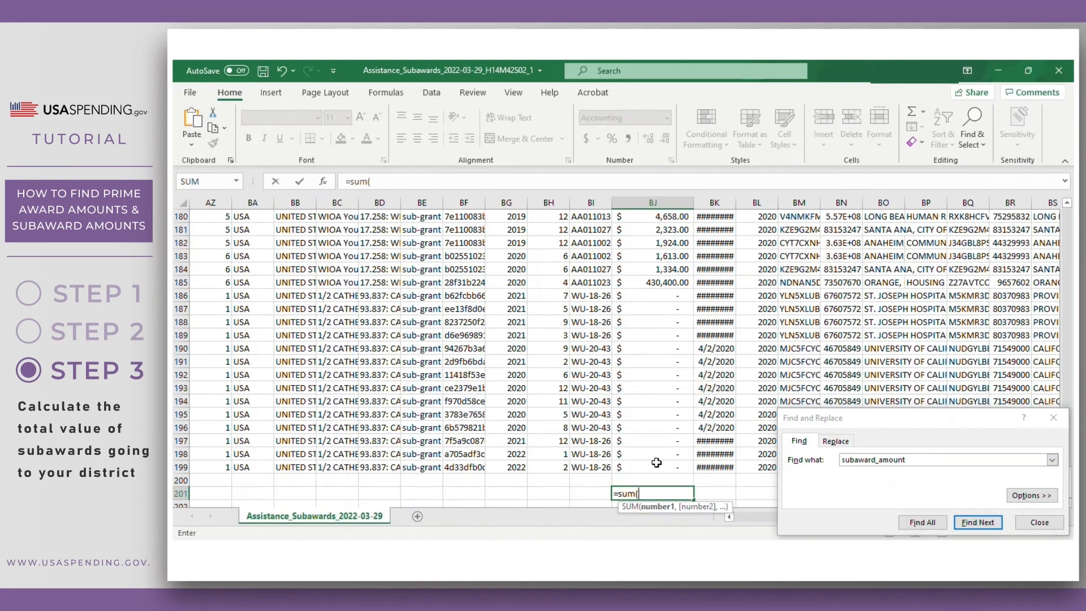
pyautogui.click(651, 467)
pyautogui.hotkey('ctrl', 'shift', 'Up')
pyautogui.hotkey('shift', 'Down')
pyautogui.press('Tab')
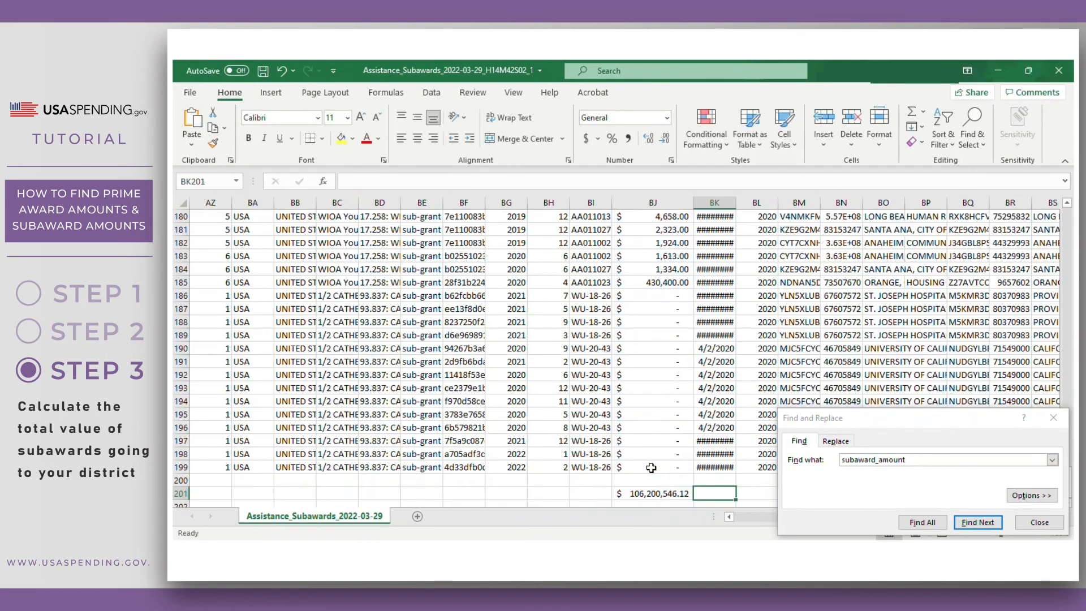
pyautogui.click(341, 138)
pyautogui.scroll(-1, 597, 394)
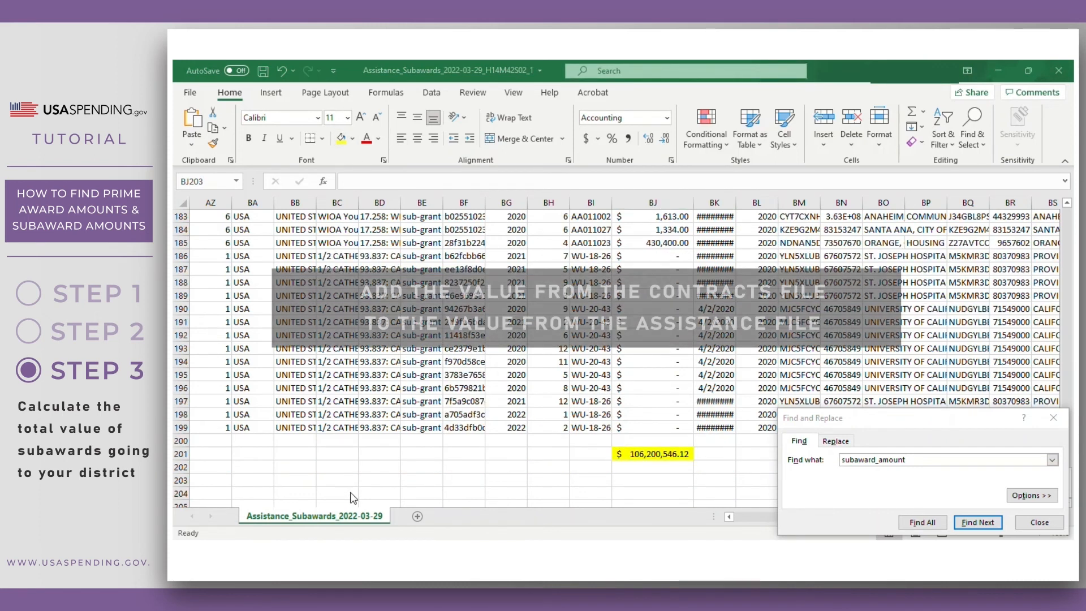
# - In BJ203, sum BJ201 and the Contracts workbook's BO1207 total
pyautogui.click(631, 481)
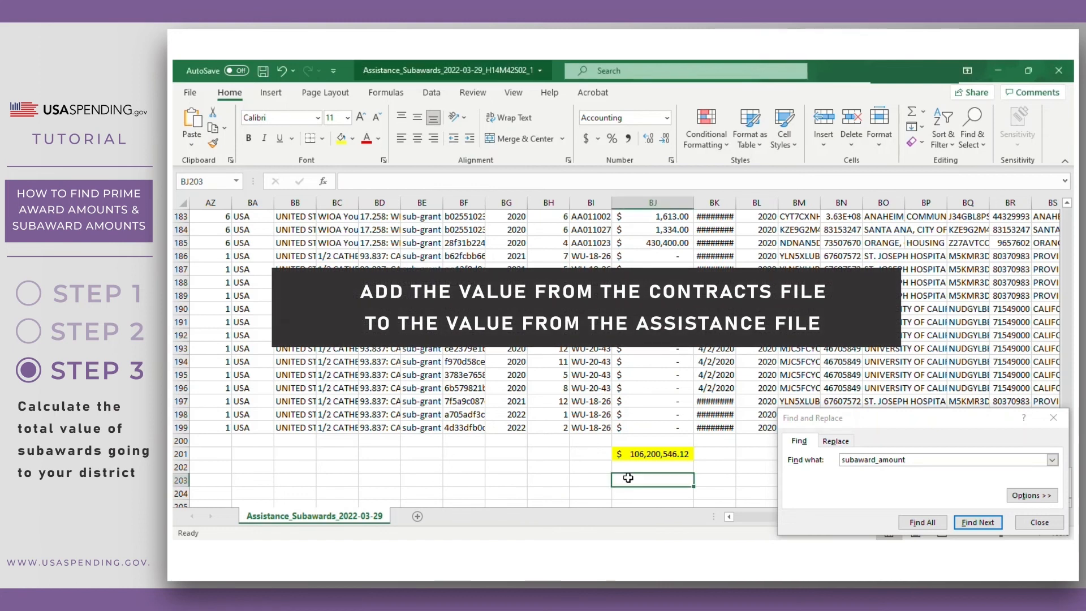
pyautogui.click(1054, 418)
pyautogui.write('=sum(')
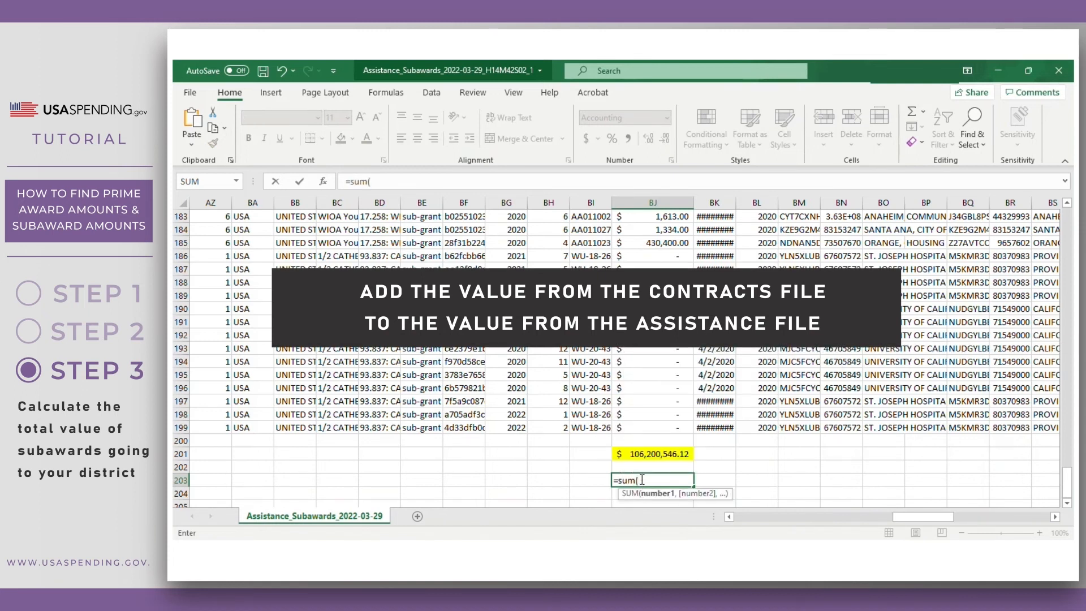
pyautogui.click(641, 455)
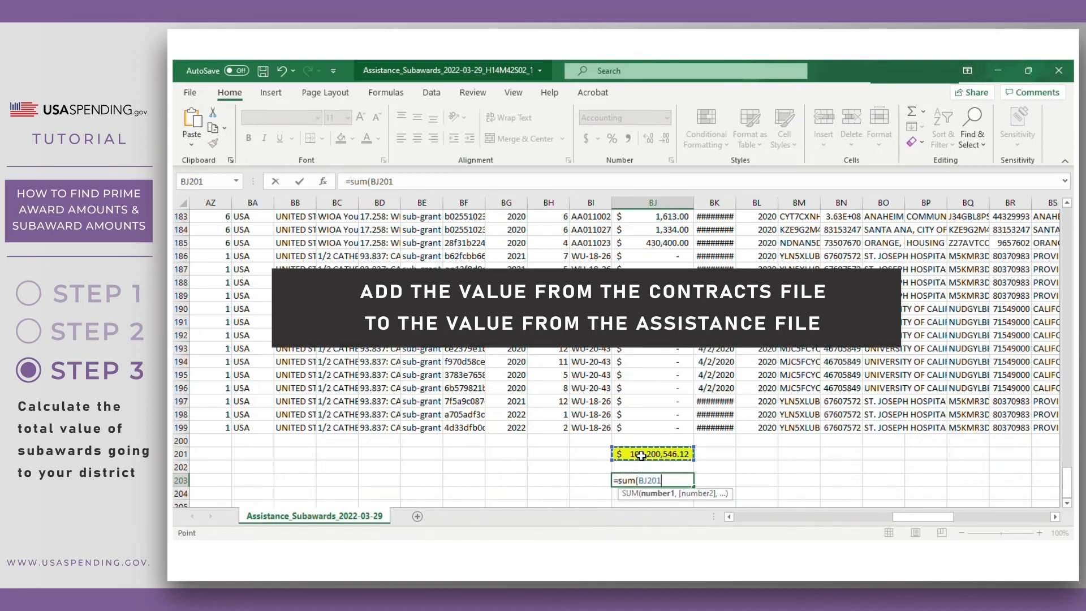
pyautogui.write('+')
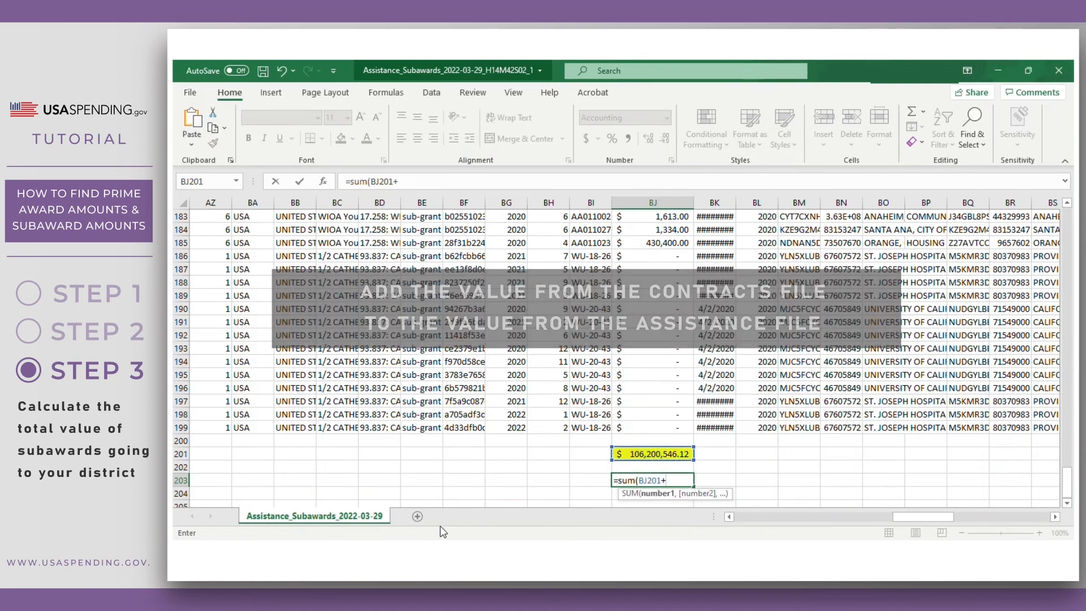
pyautogui.moveTo(446, 550)
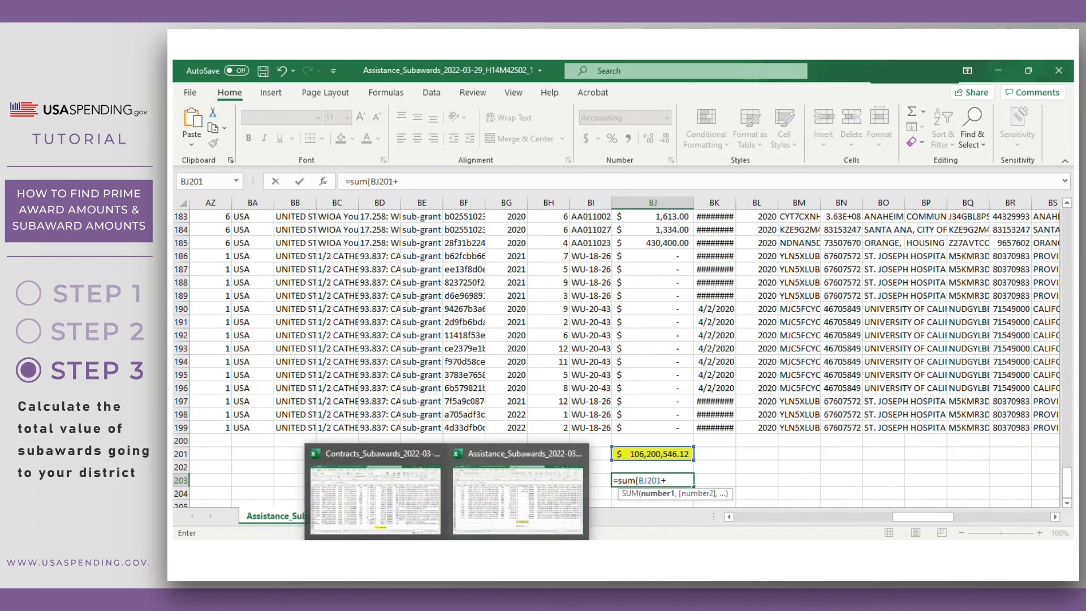
pyautogui.click(401, 491)
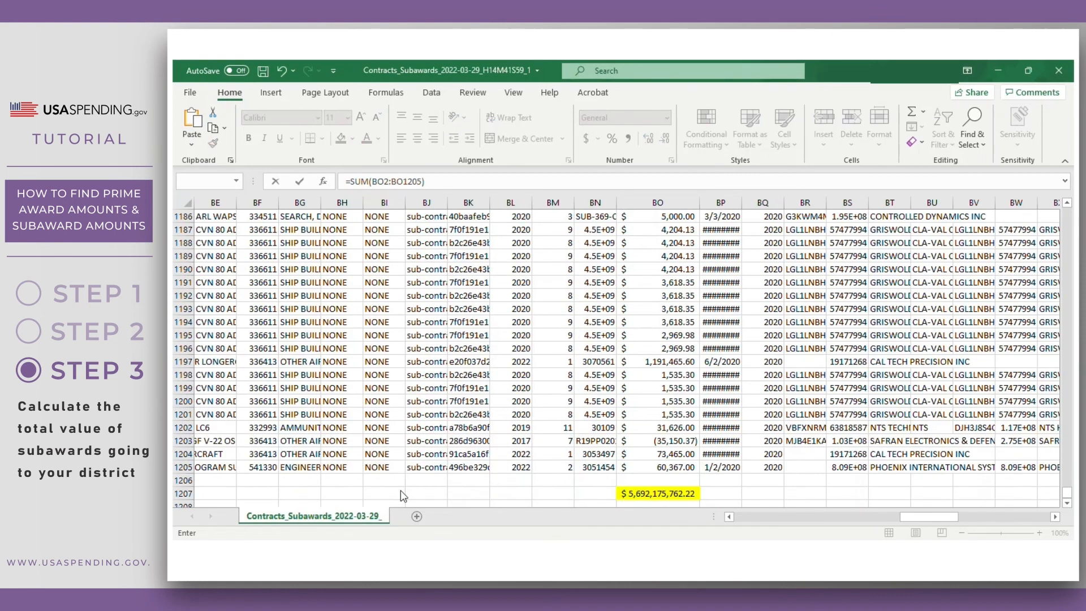
pyautogui.click(636, 493)
pyautogui.press('Return')
# - Fill the $5,798,376,308.34 grand total in BJ203 yellow and select BH203
pyautogui.click(645, 482)
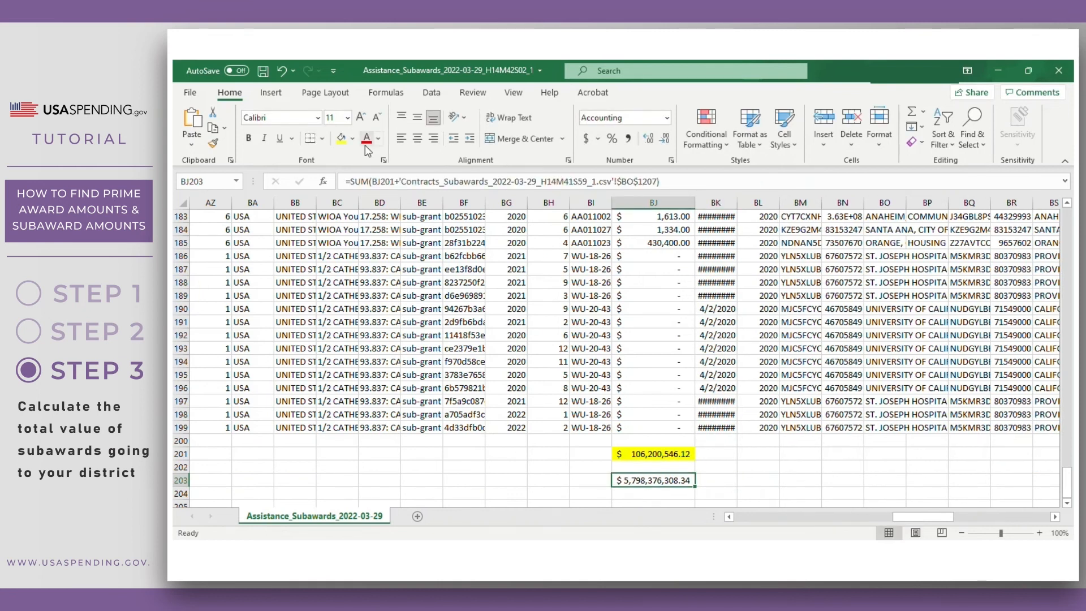
pyautogui.click(341, 138)
pyautogui.scroll(-1, 523, 392)
pyautogui.click(544, 440)
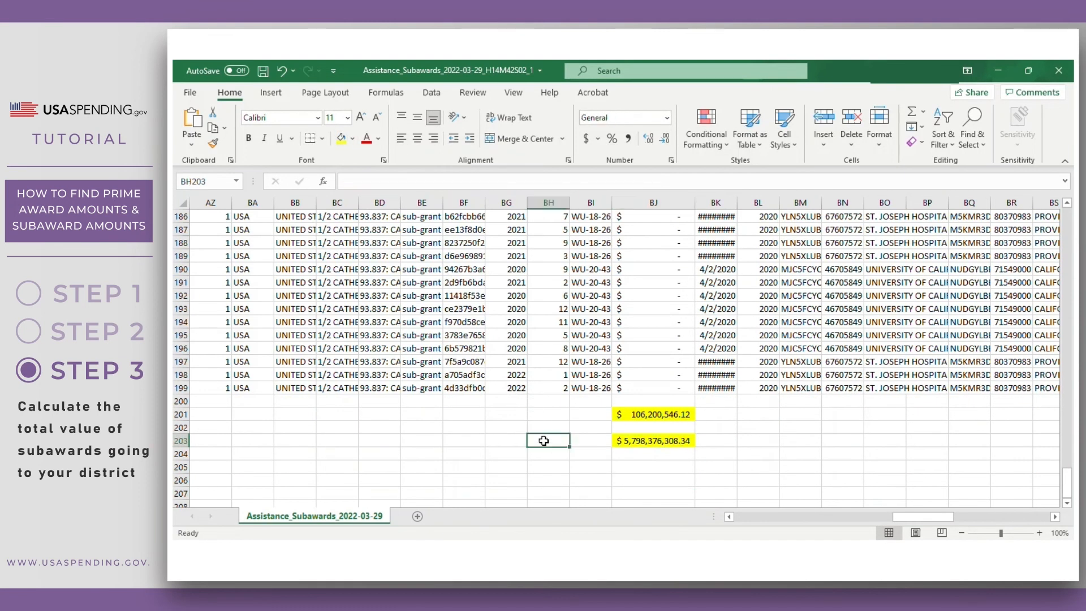
# - Label BH203 'contracts + assistance -->' and autofit column BH to fit it
pyautogui.write('contrac')
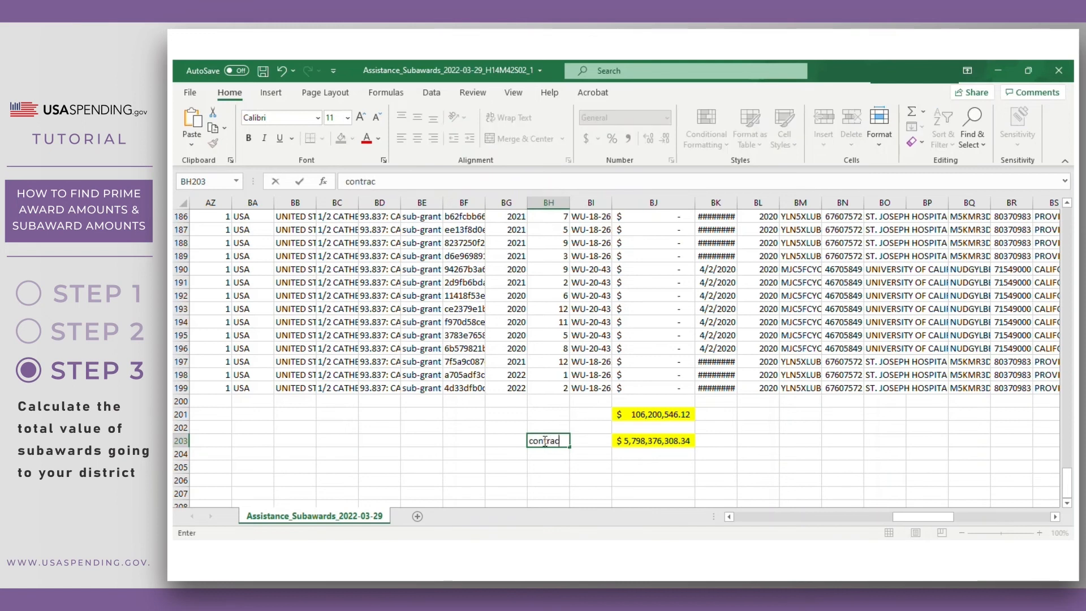
pyautogui.write('ts + assistance -->')
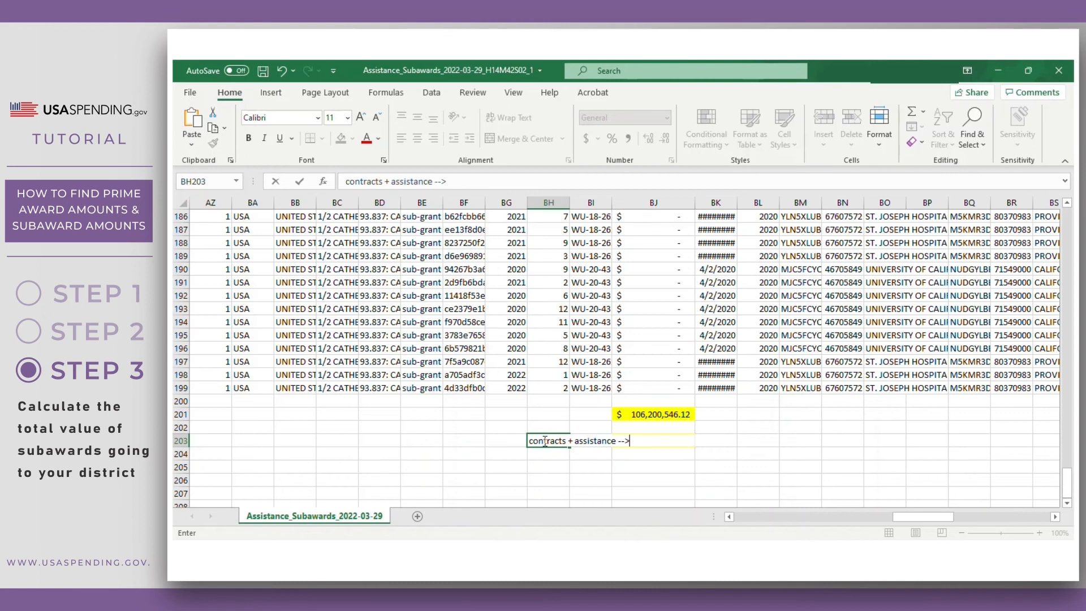
pyautogui.press('Return')
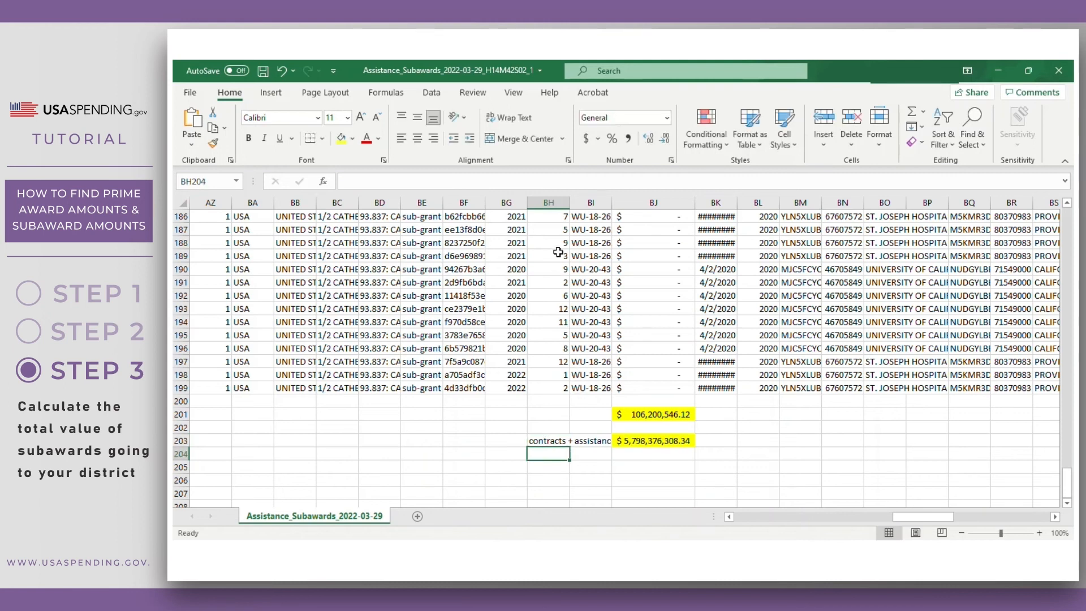
pyautogui.doubleClick(570, 201)
pyautogui.click(736, 479)
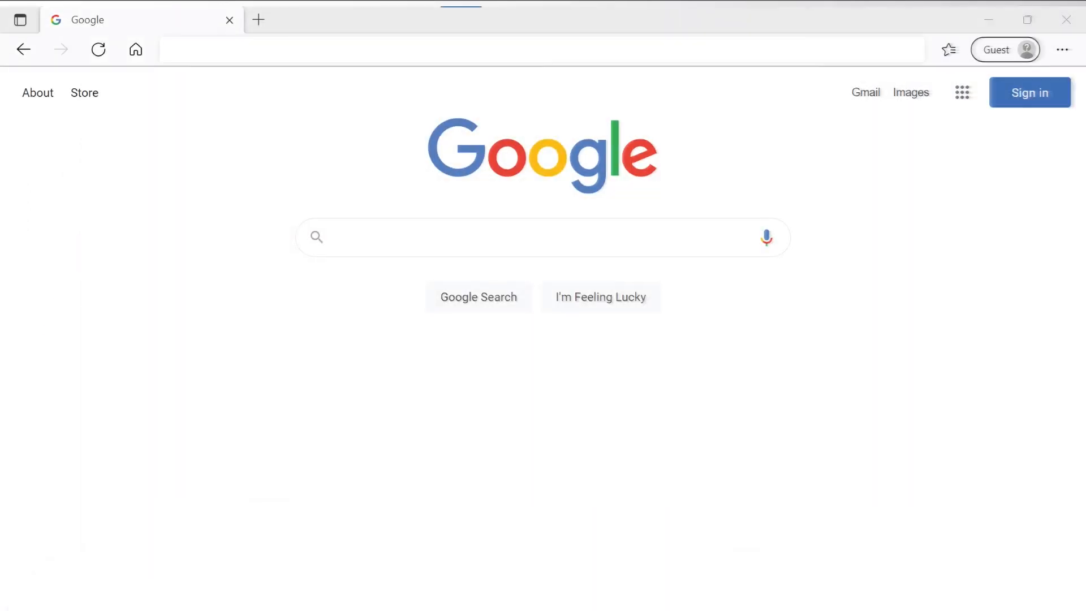
pyautogui.write('https://www.usaspen')
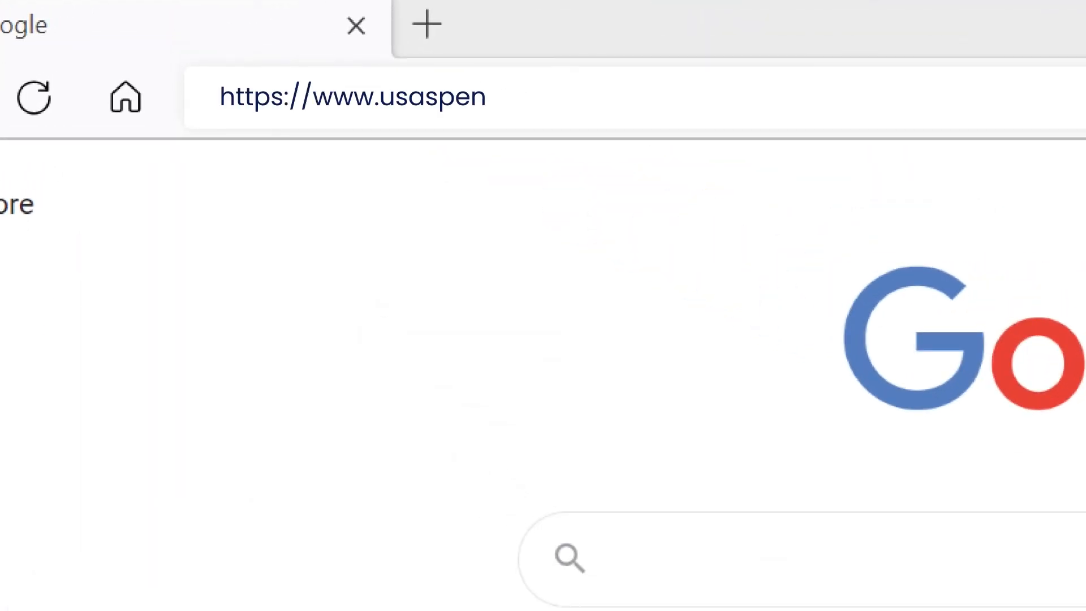
pyautogui.write('ding.gov')
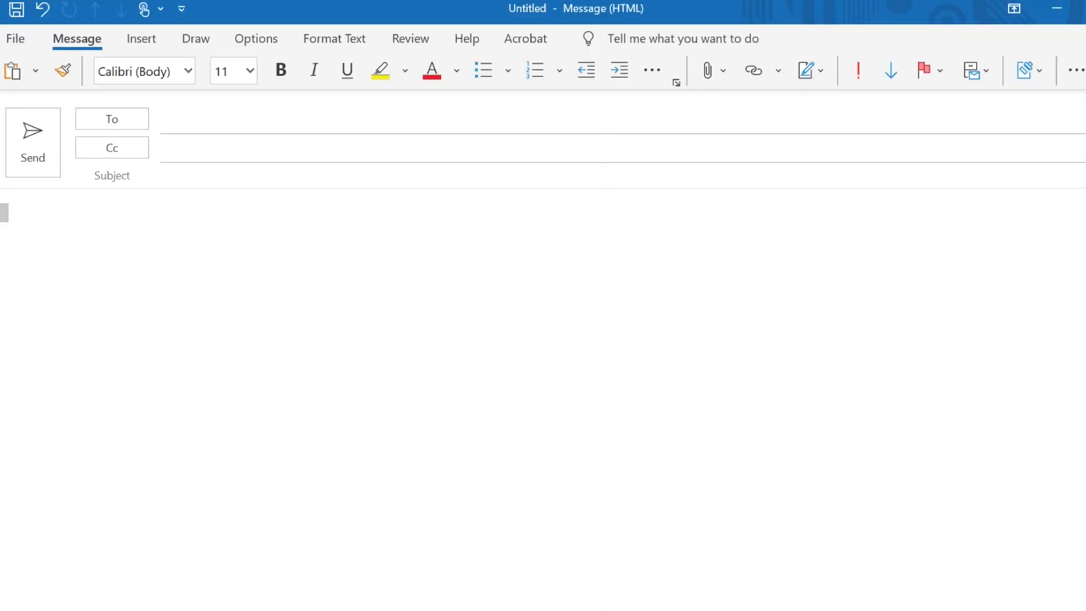
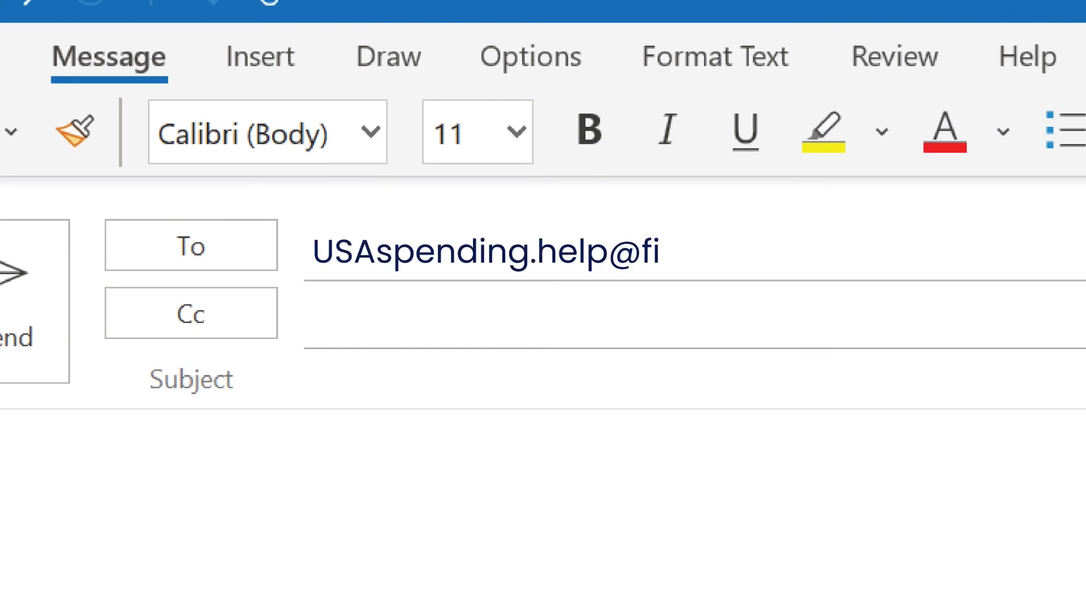